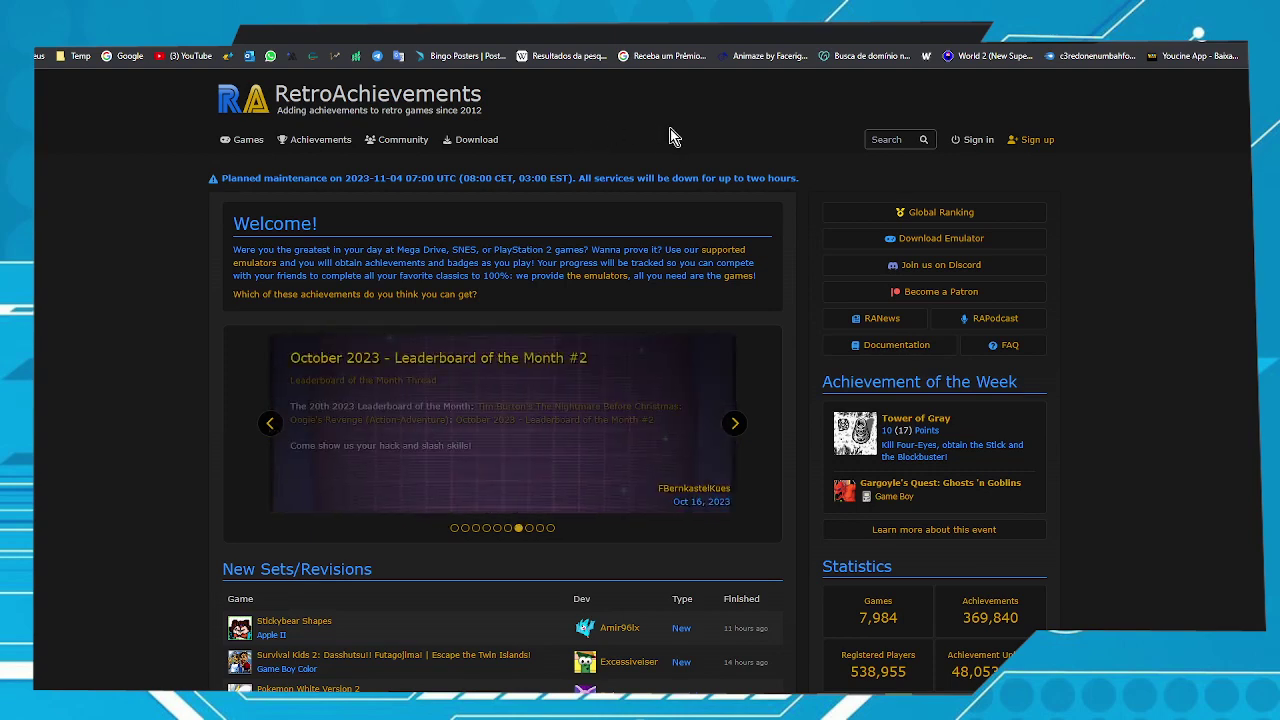
Enlarge the RetroAchievements home page and open the form for signing up for a new account
mouse_move(418, 141)
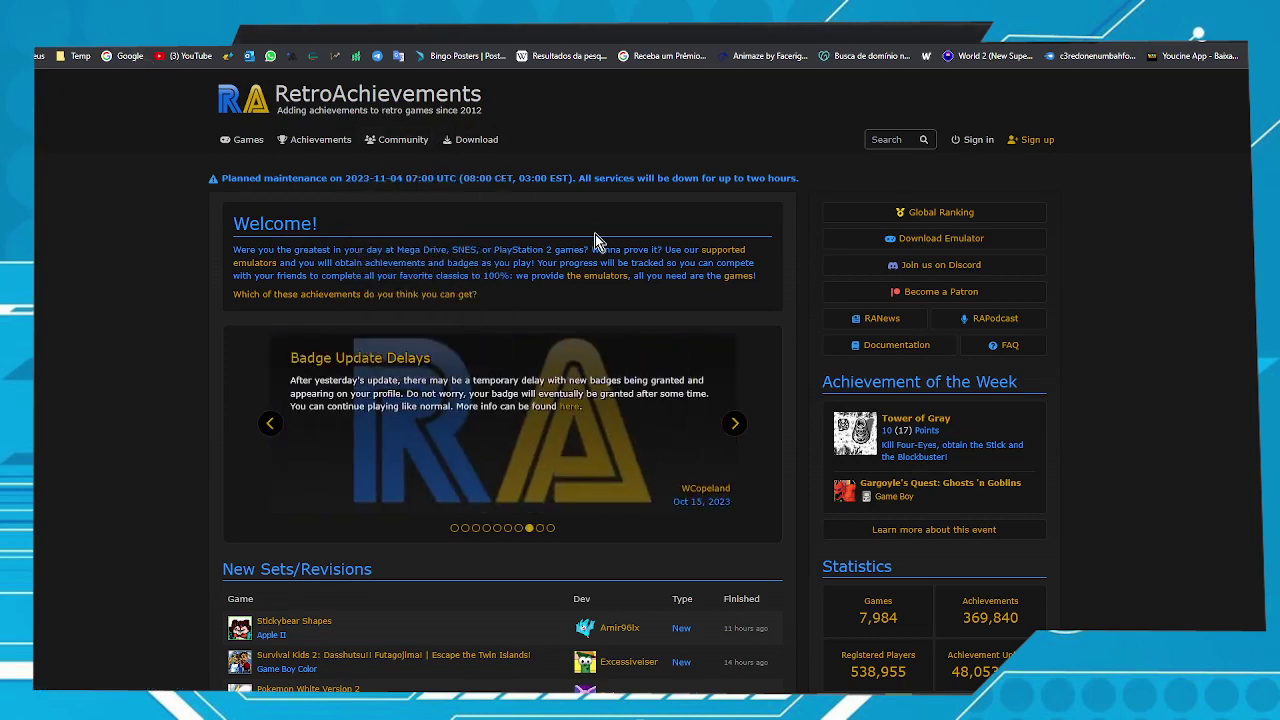
key(ctrl+plus)
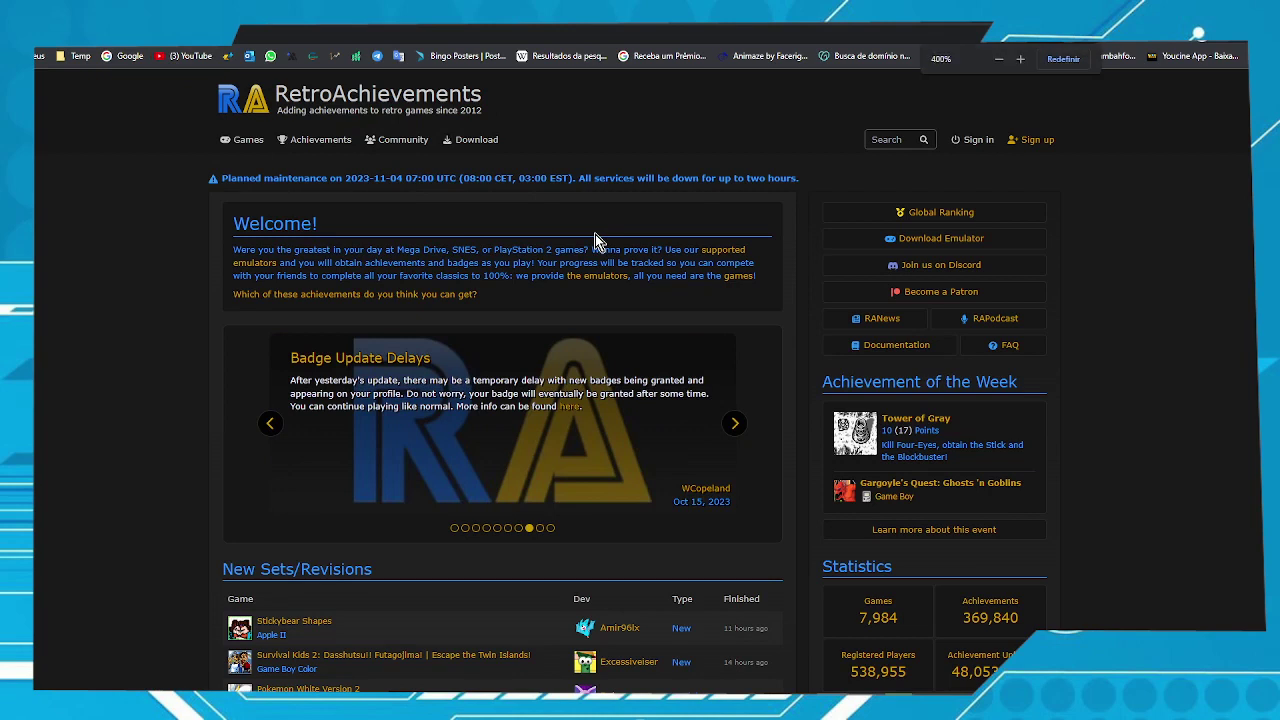
key(ctrl+plus)
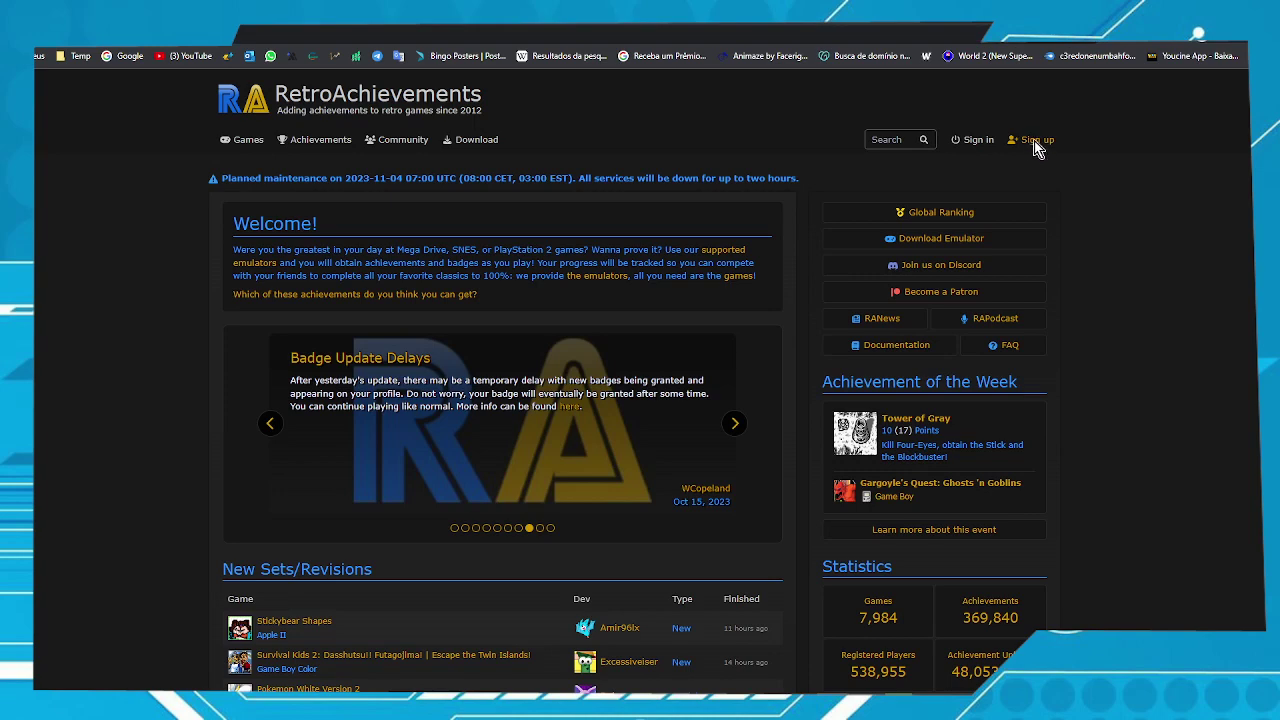
key(ctrl+plus)
key(ctrl+plus)
key(ctrl+plus)
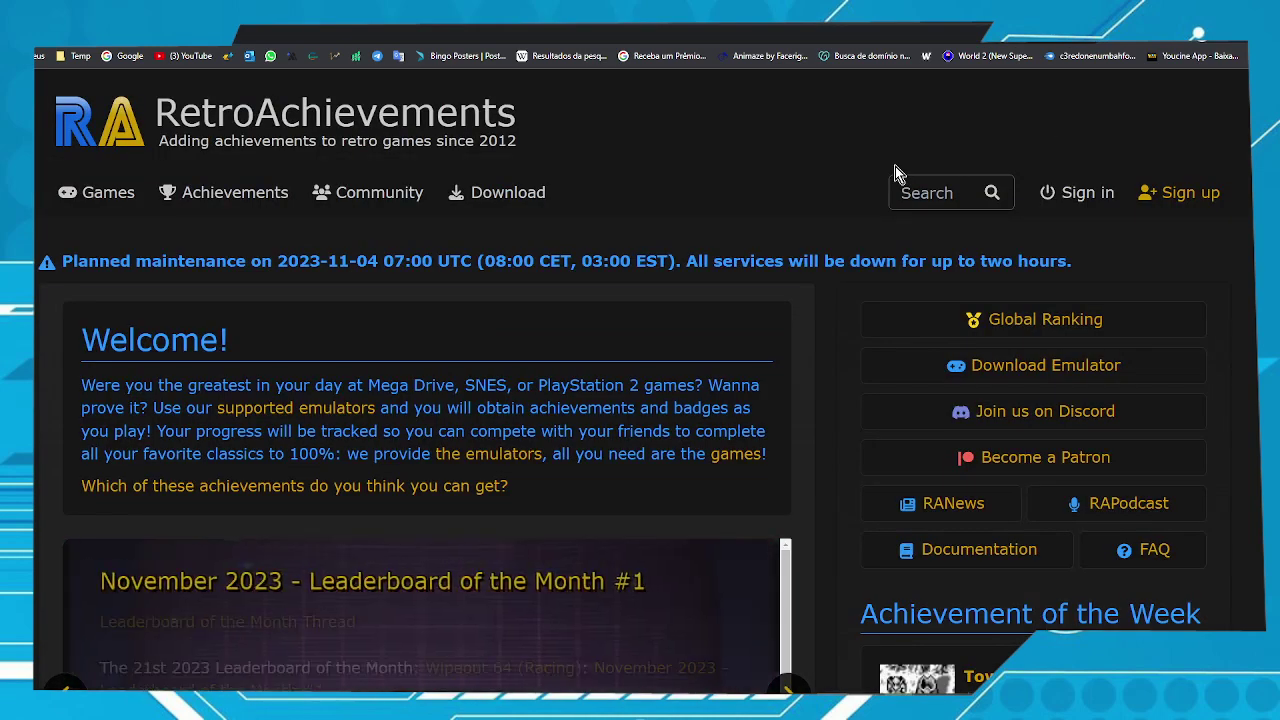
click(1181, 199)
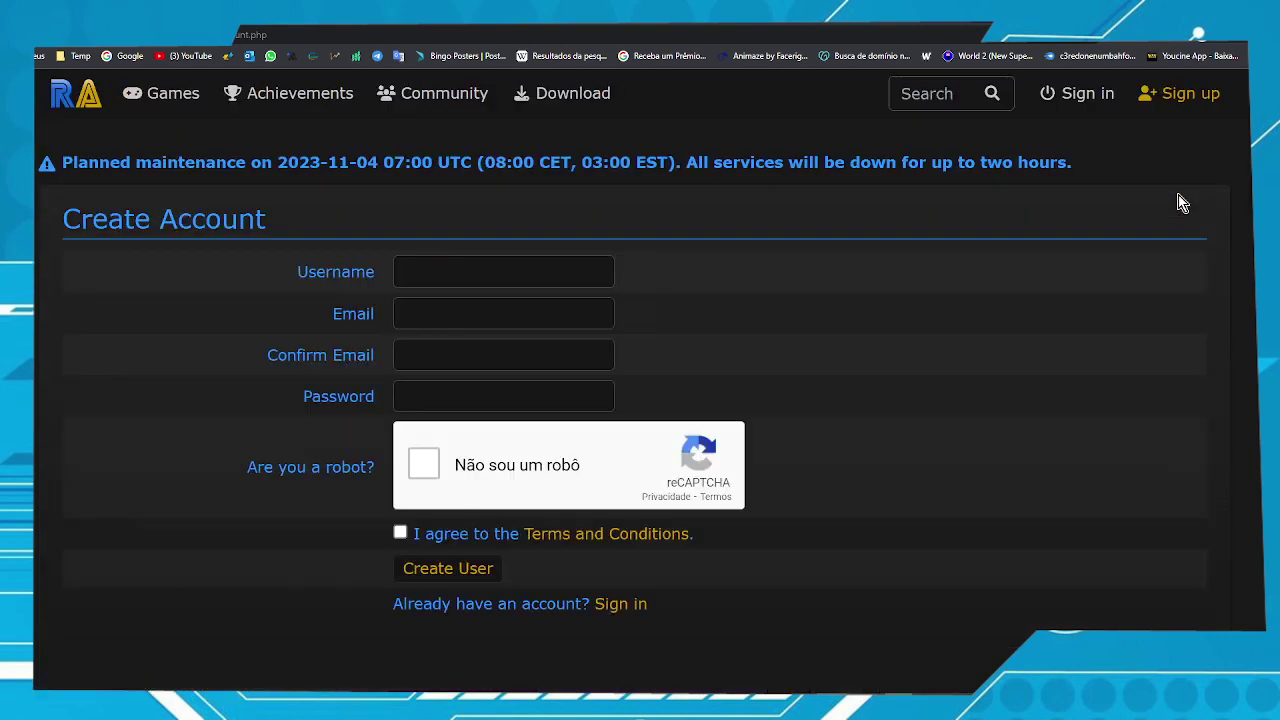
Examine the account creation form's login fields, robot check and terms agreement without creating the user
click(415, 272)
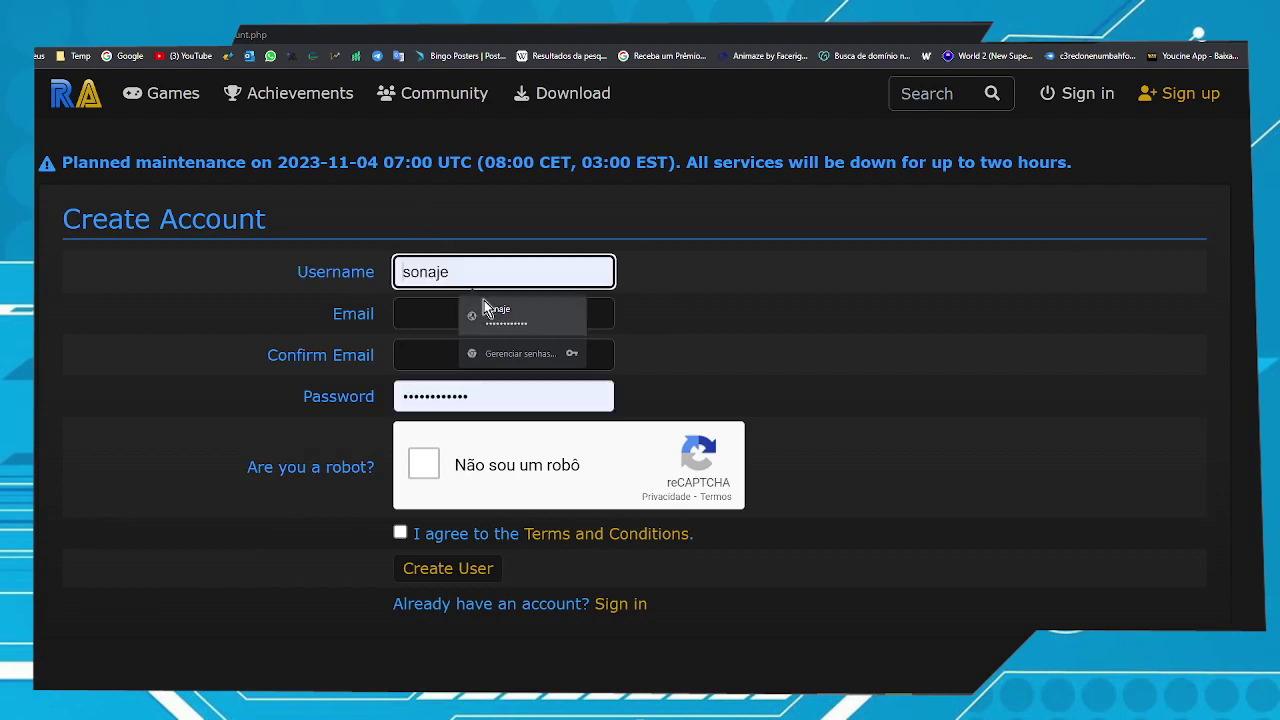
click(238, 321)
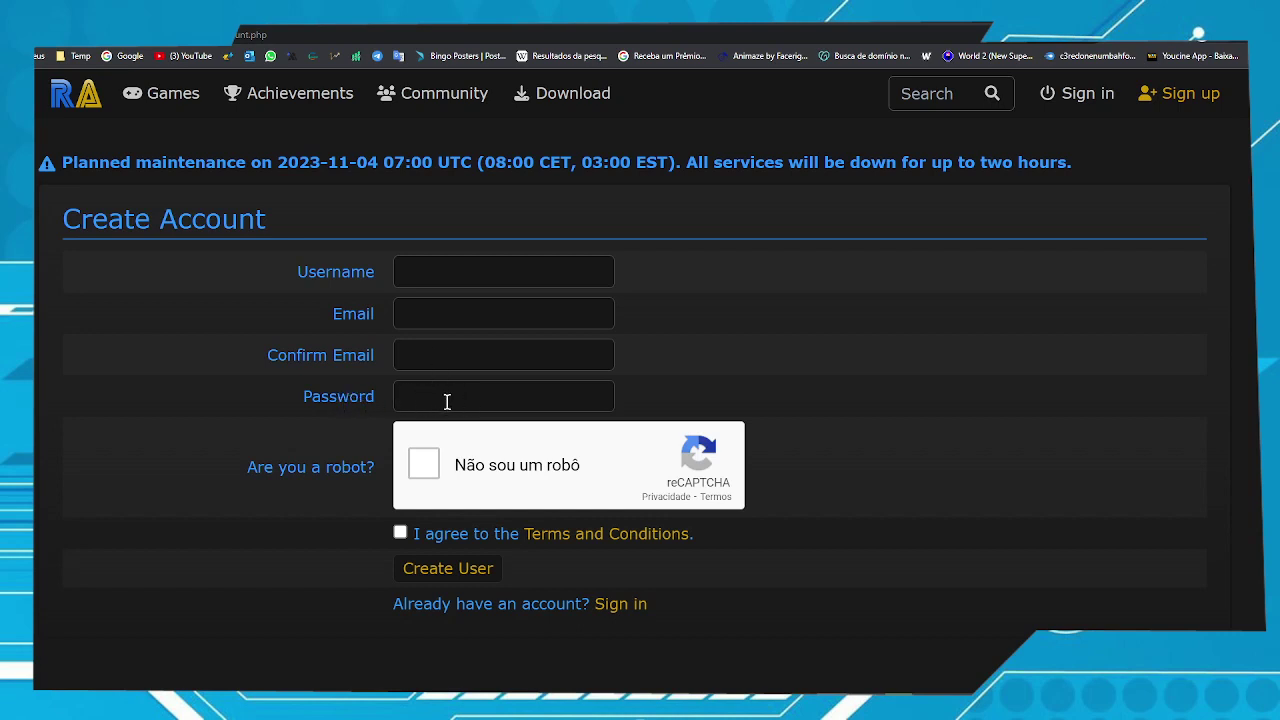
click(420, 466)
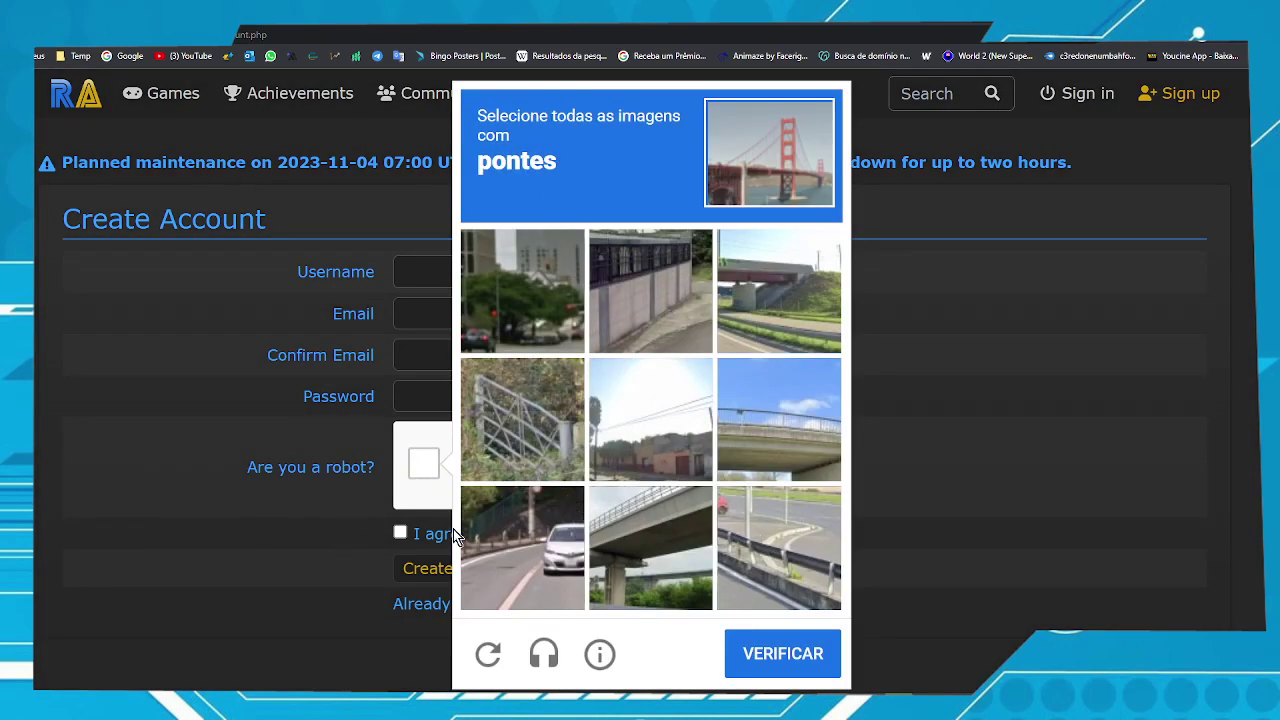
click(100, 403)
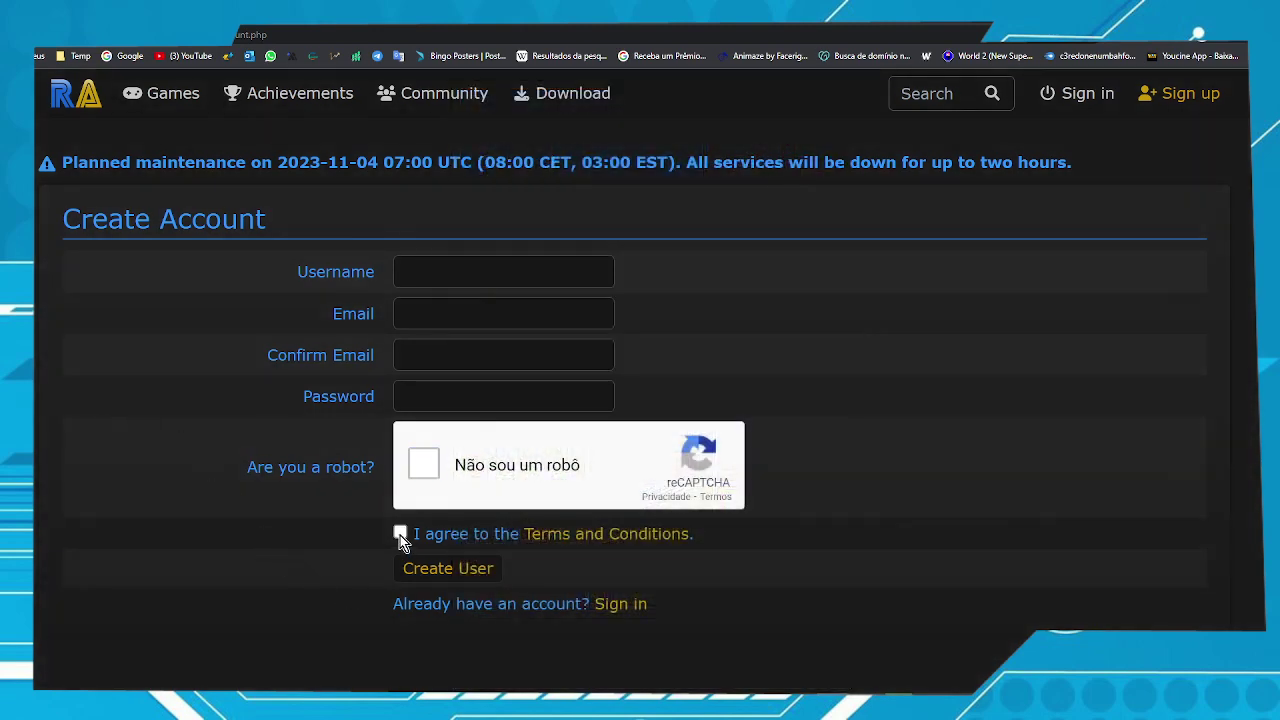
click(400, 534)
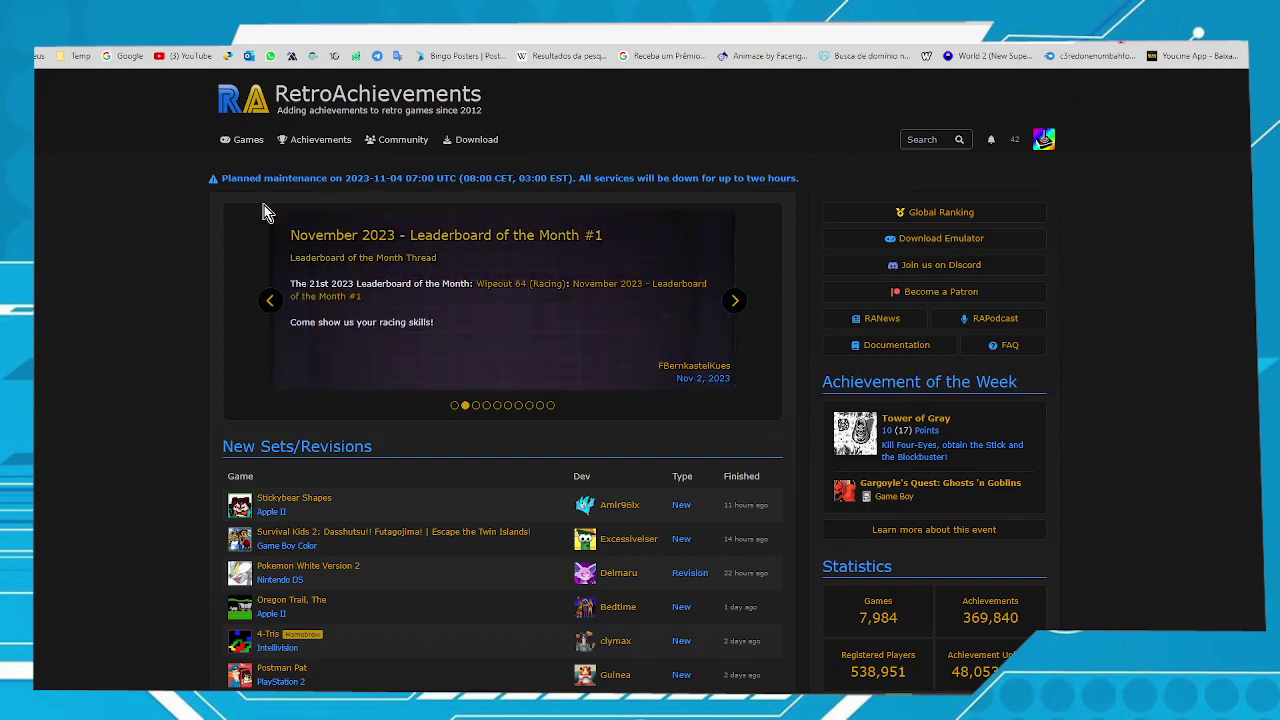
Download the RASnes9x v1.1 x64 Windows emulator from the site's download page and save the zip in D:\Temp
key(ctrl+0)
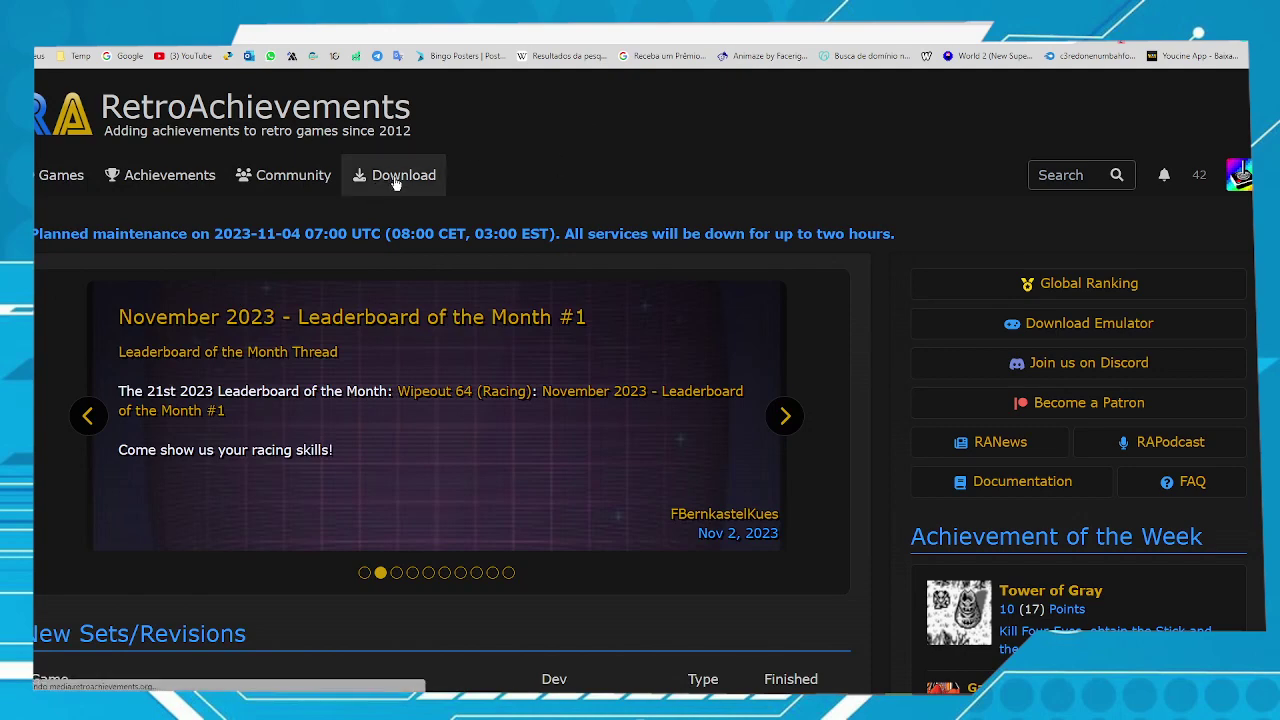
click(395, 180)
scroll(403, 243, down, 1)
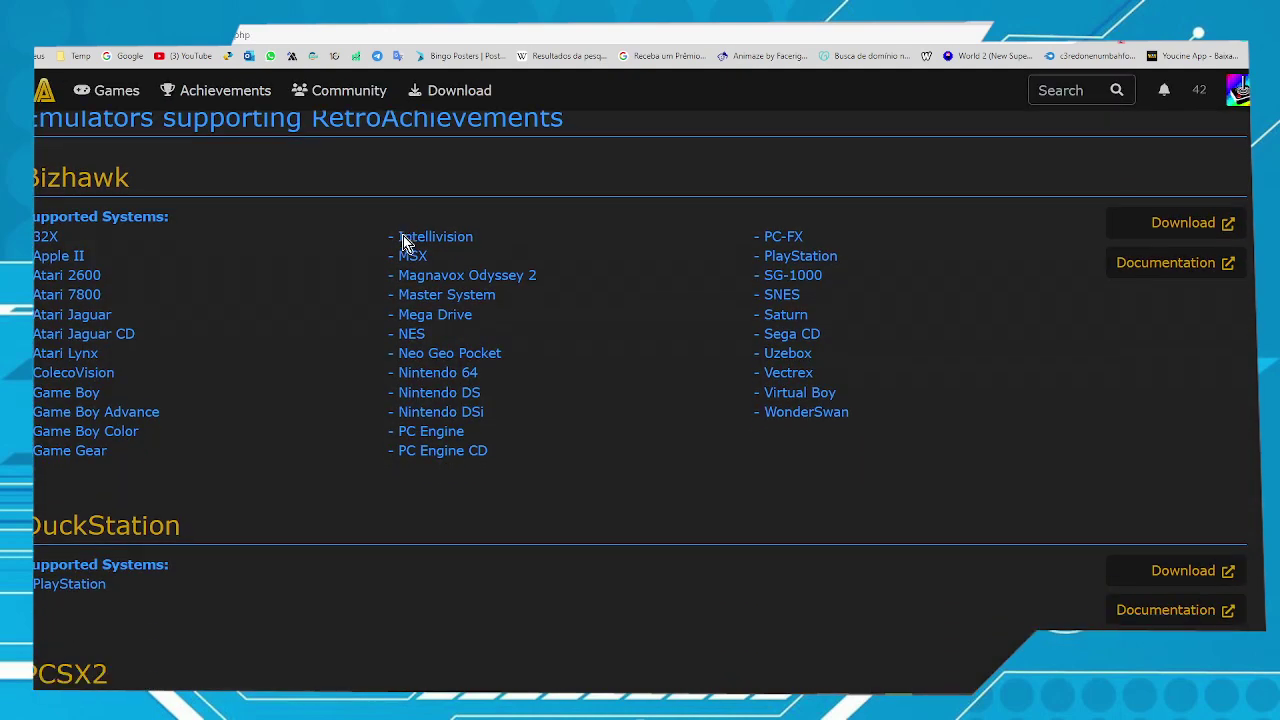
scroll(403, 243, down, 9)
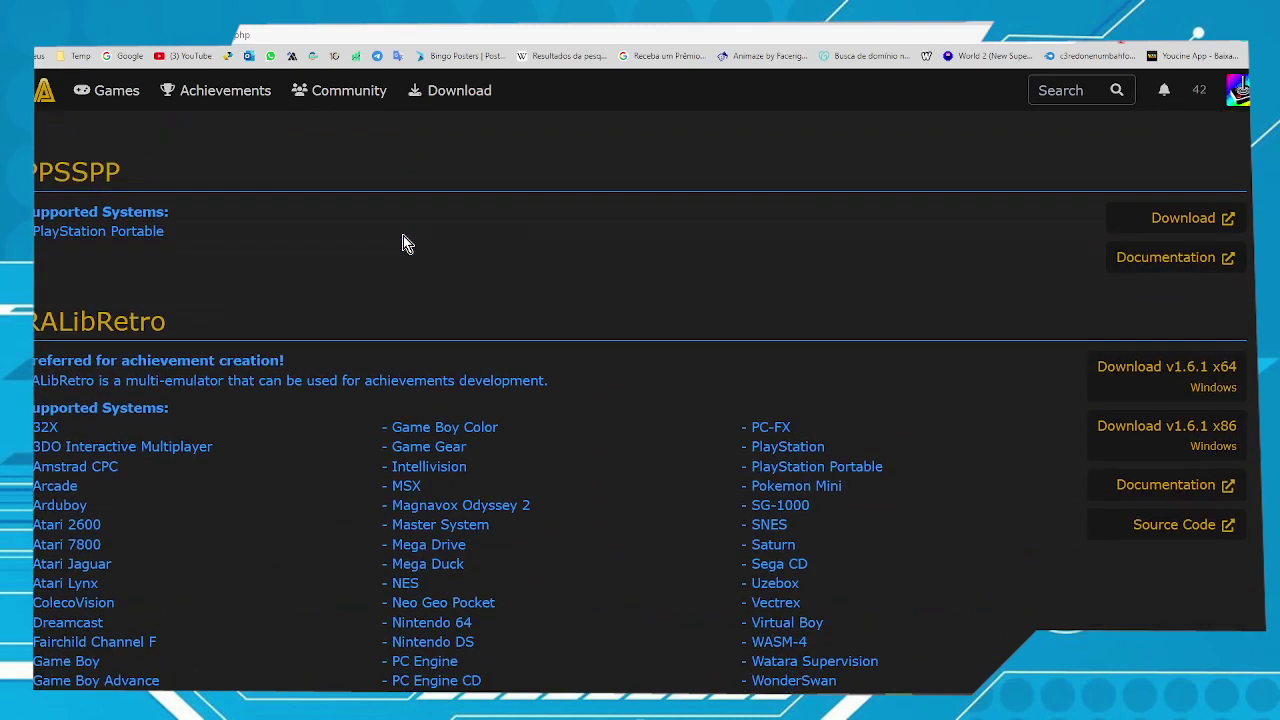
scroll(403, 243, down, 7)
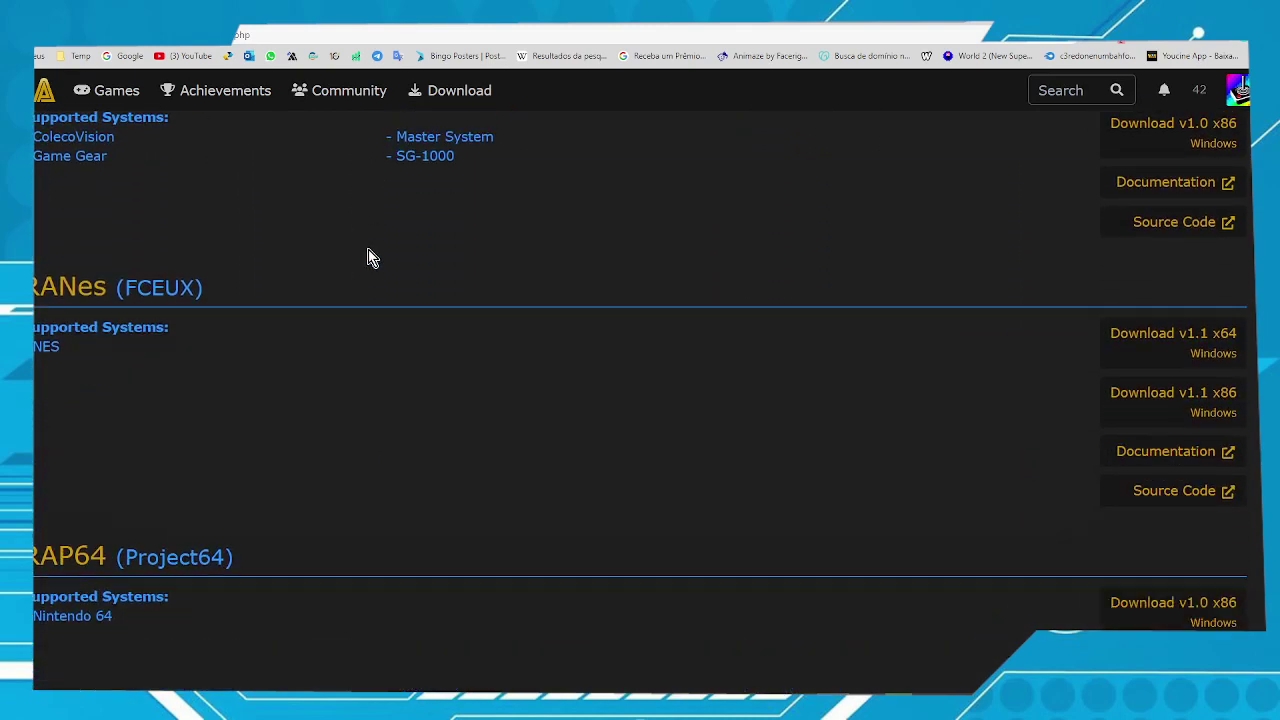
scroll(368, 249, up, 2)
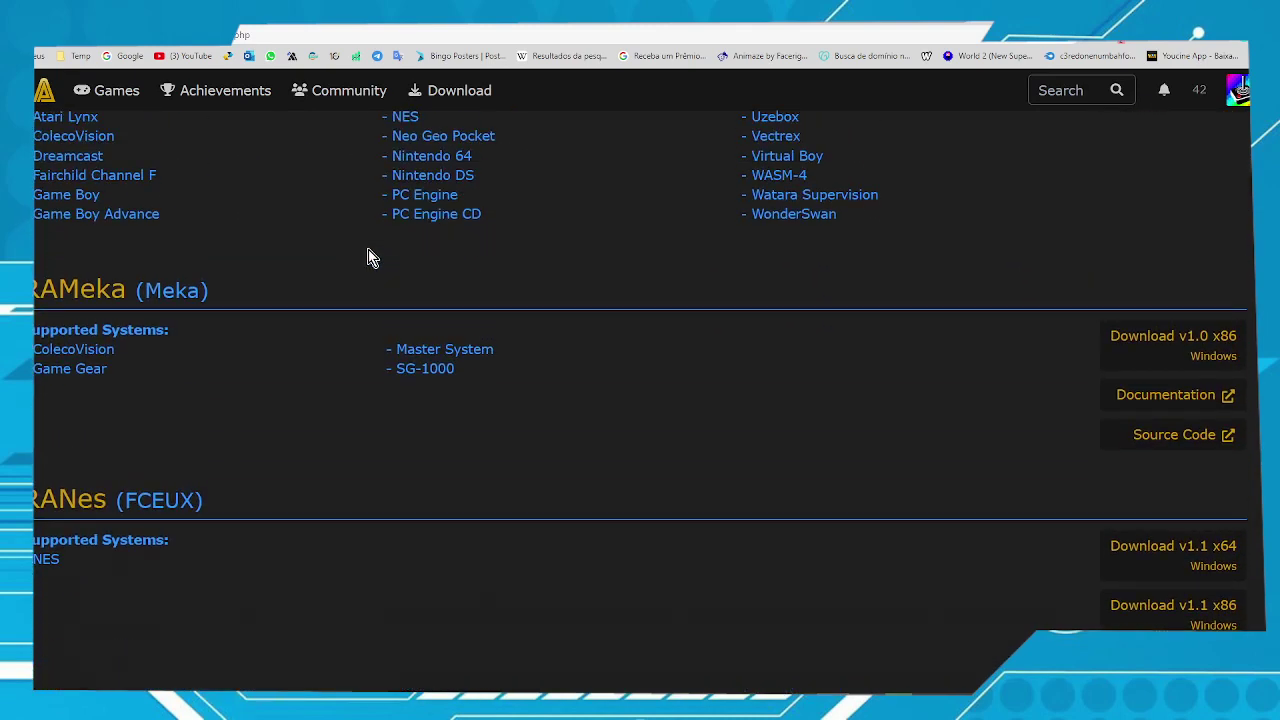
scroll(368, 252, down, 10)
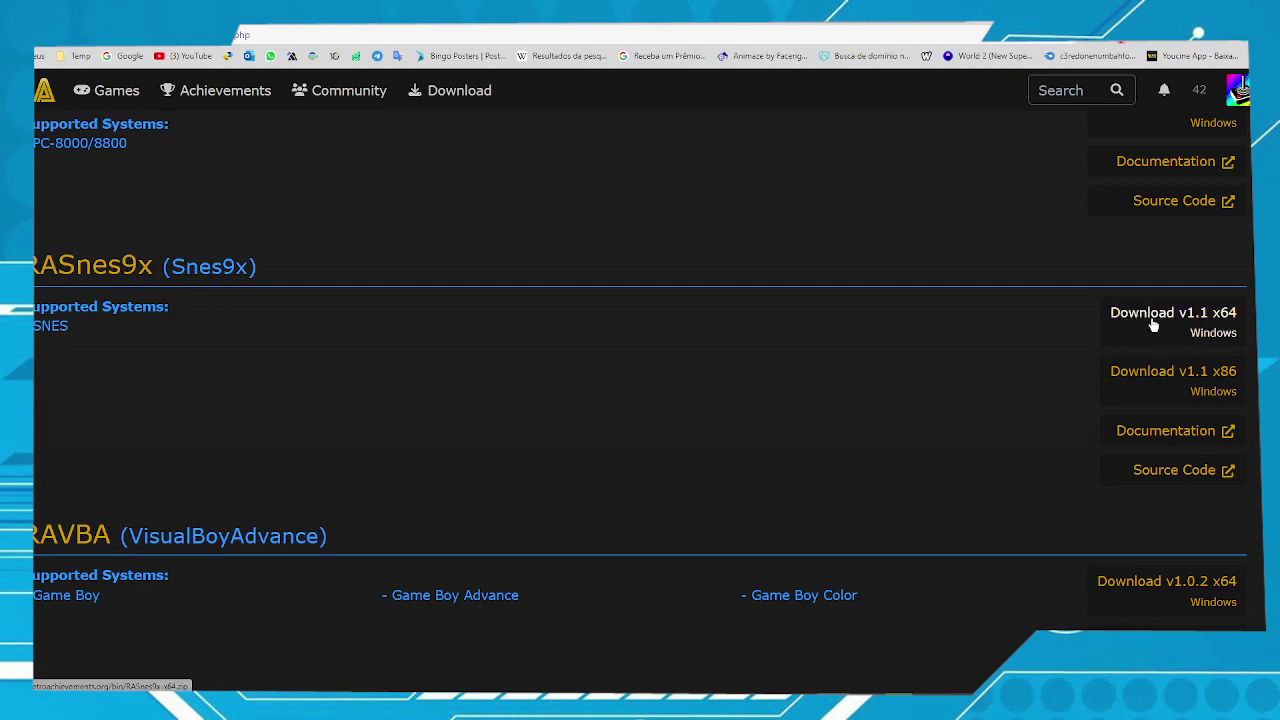
click(1221, 318)
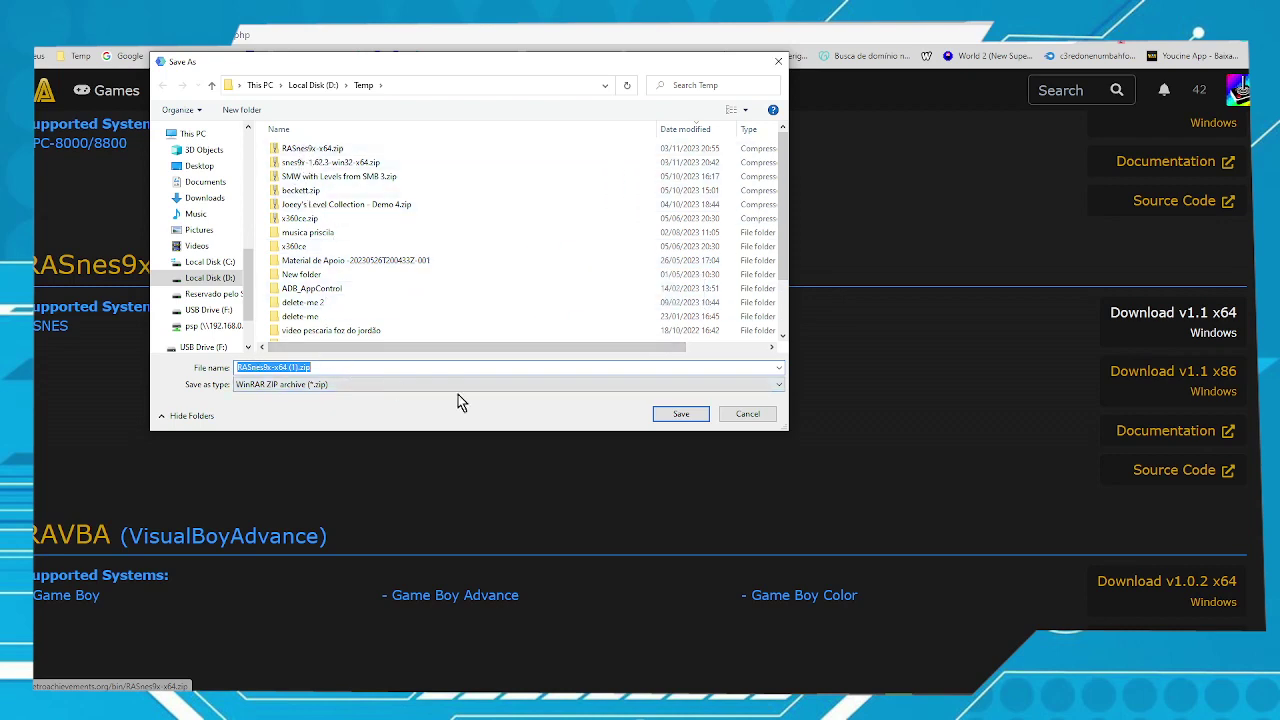
click(680, 414)
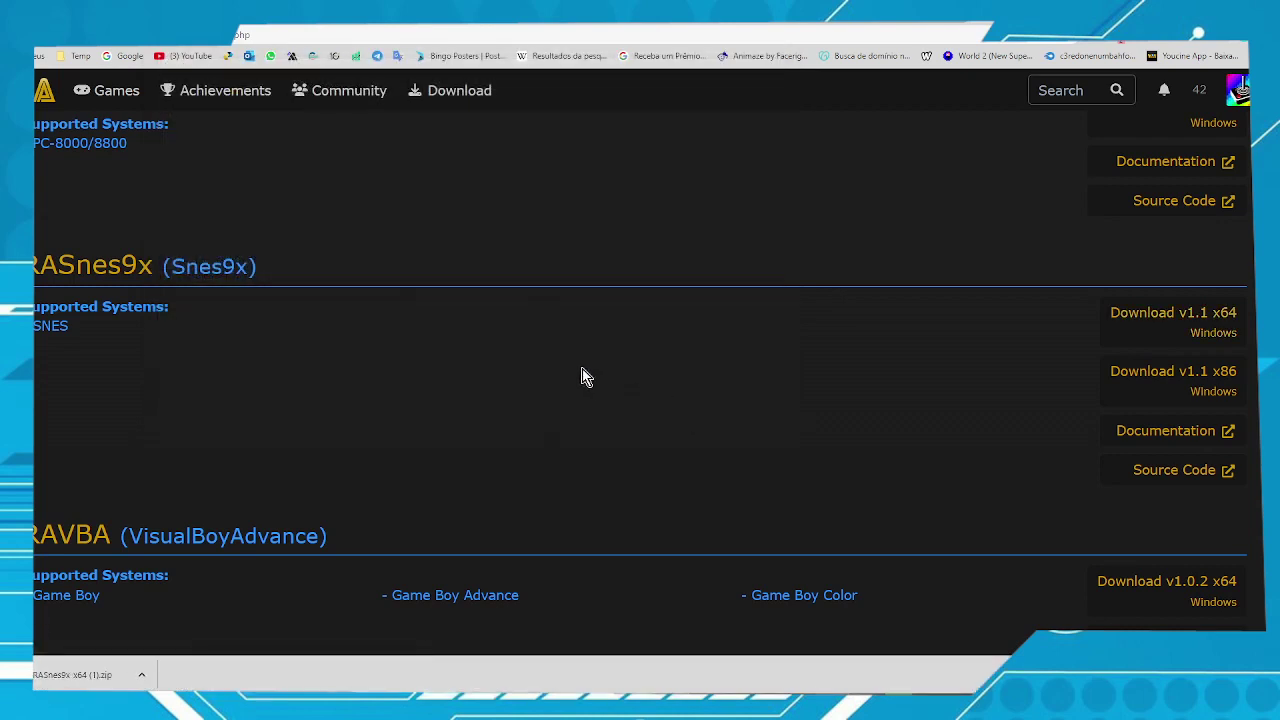
Copy RASnes9x-x64 (1).zip from the Temp folder and paste it into D:\games\snes\RasSnes2
click(143, 680)
click(211, 629)
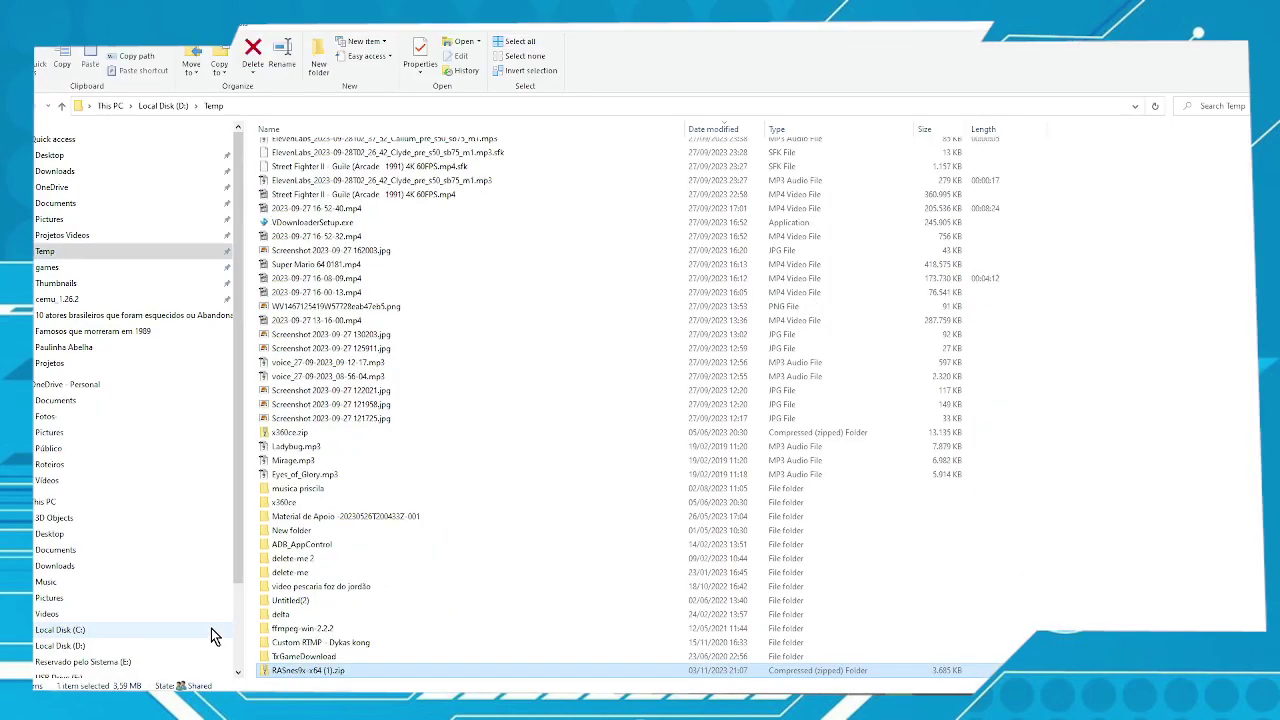
right_click(303, 670)
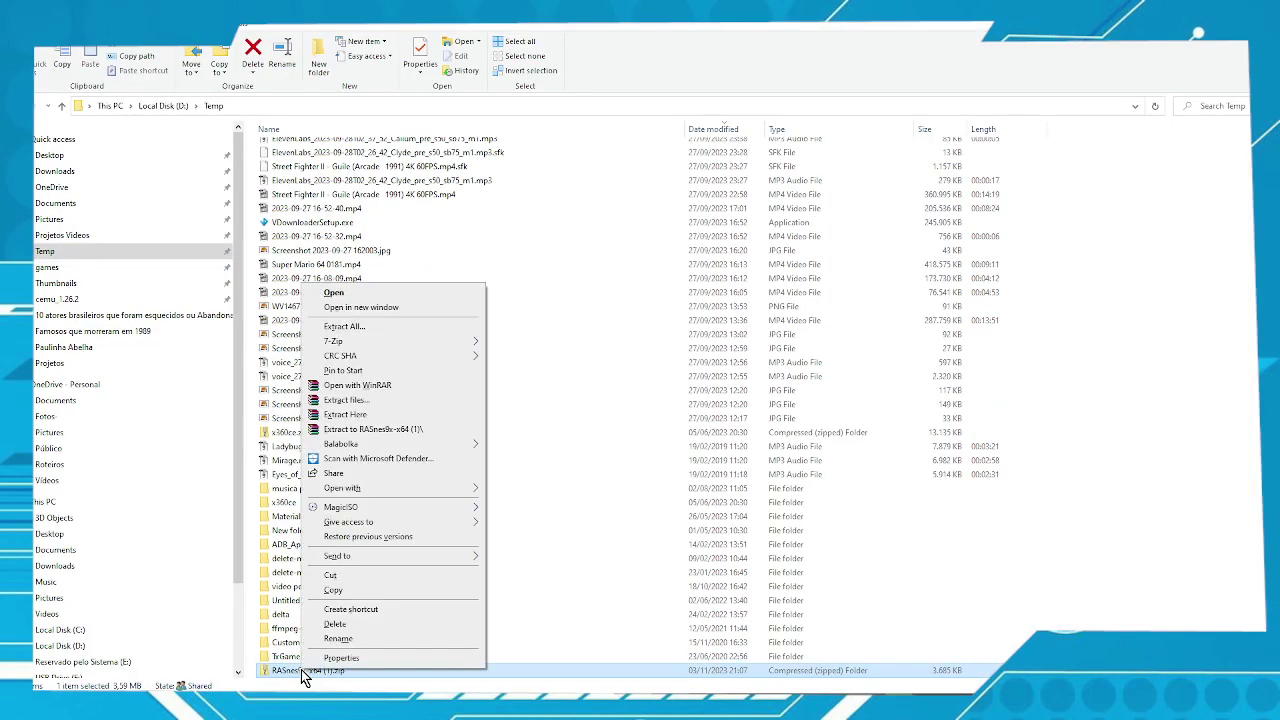
click(352, 590)
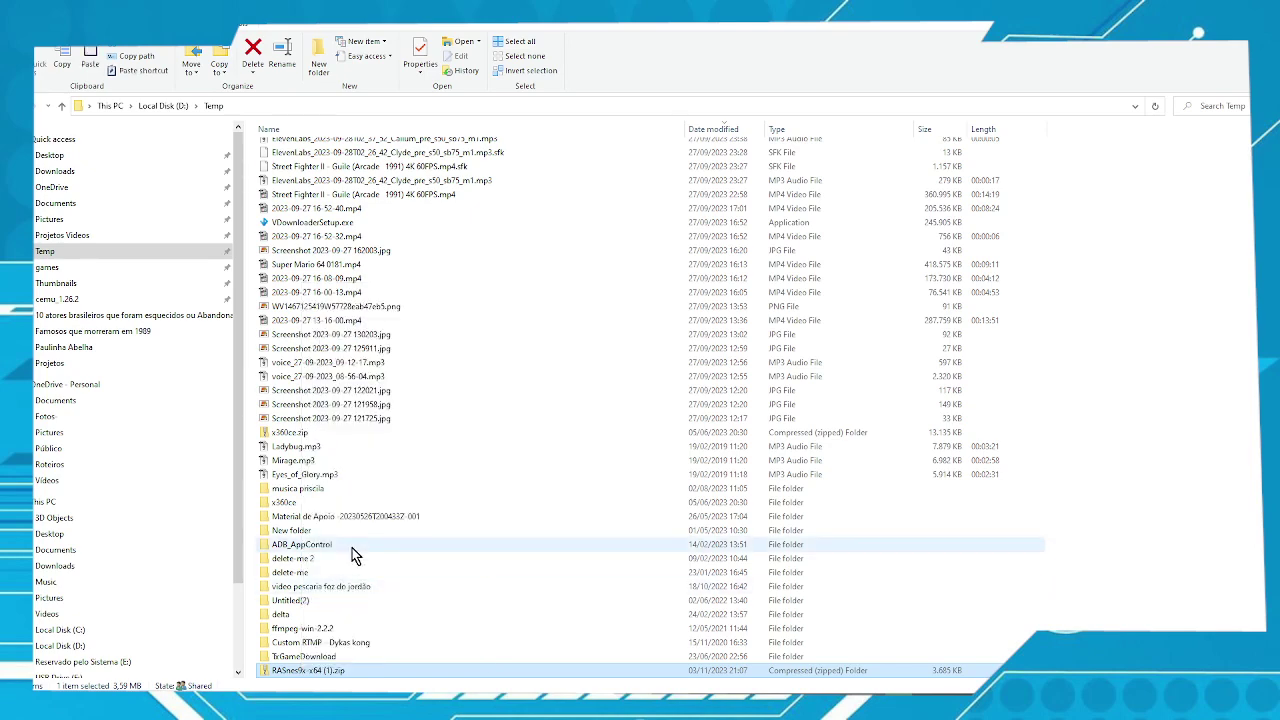
scroll(290, 490, up, 5)
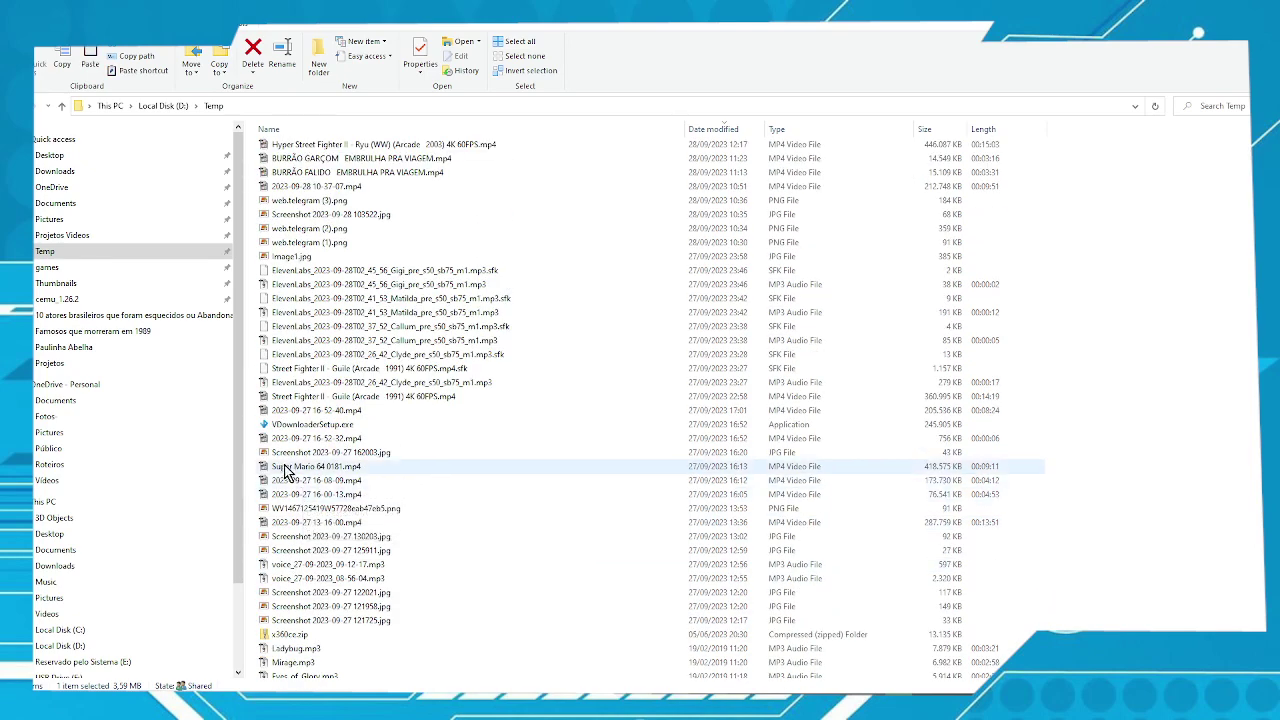
scroll(287, 470, up, 4)
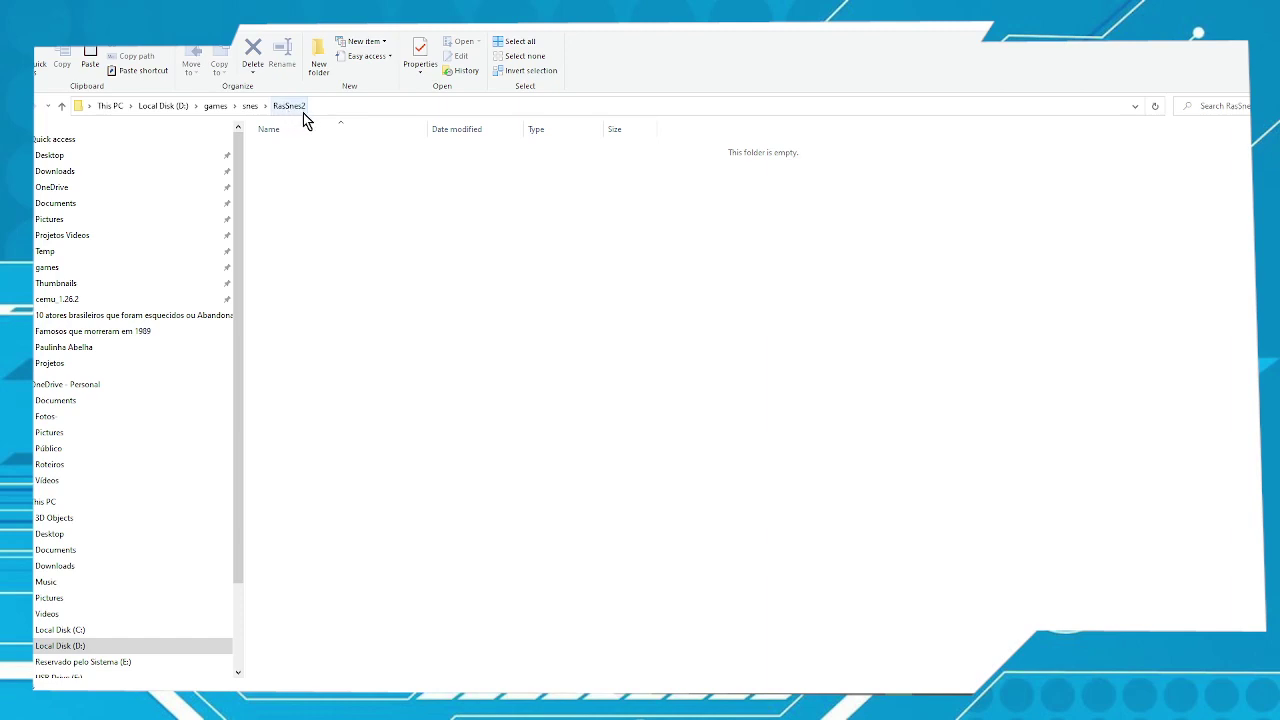
right_click(373, 214)
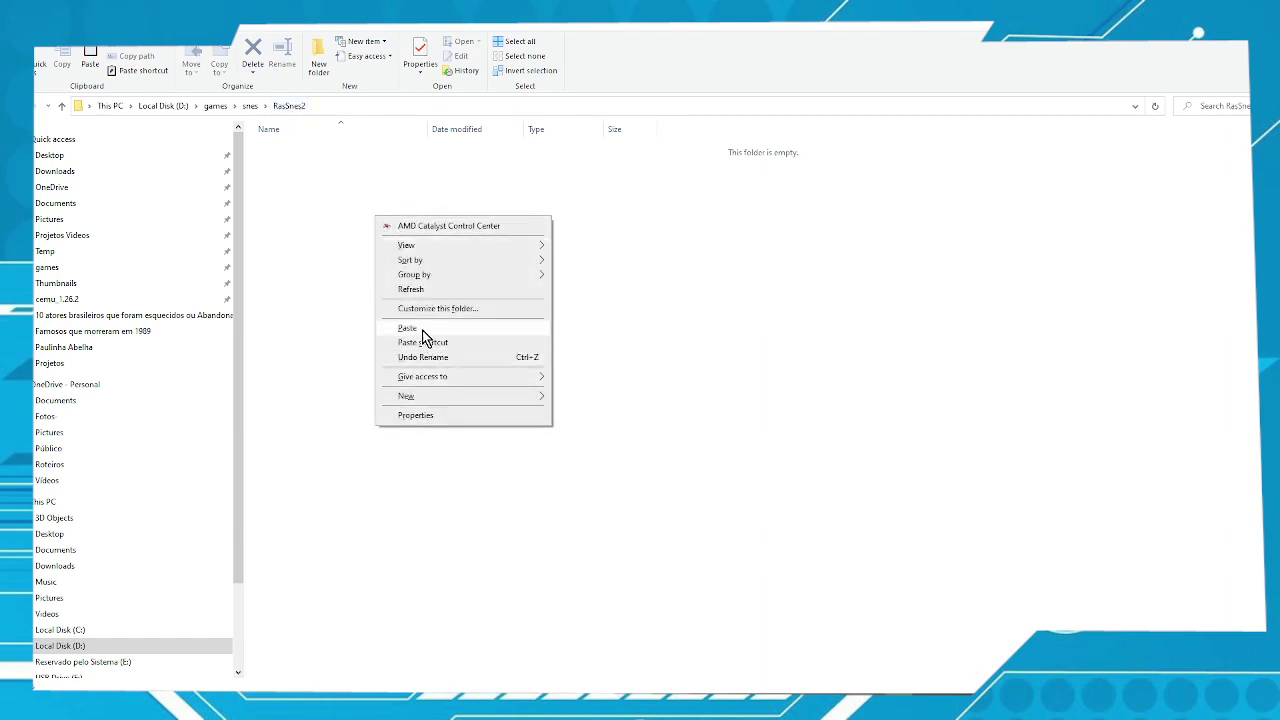
click(417, 330)
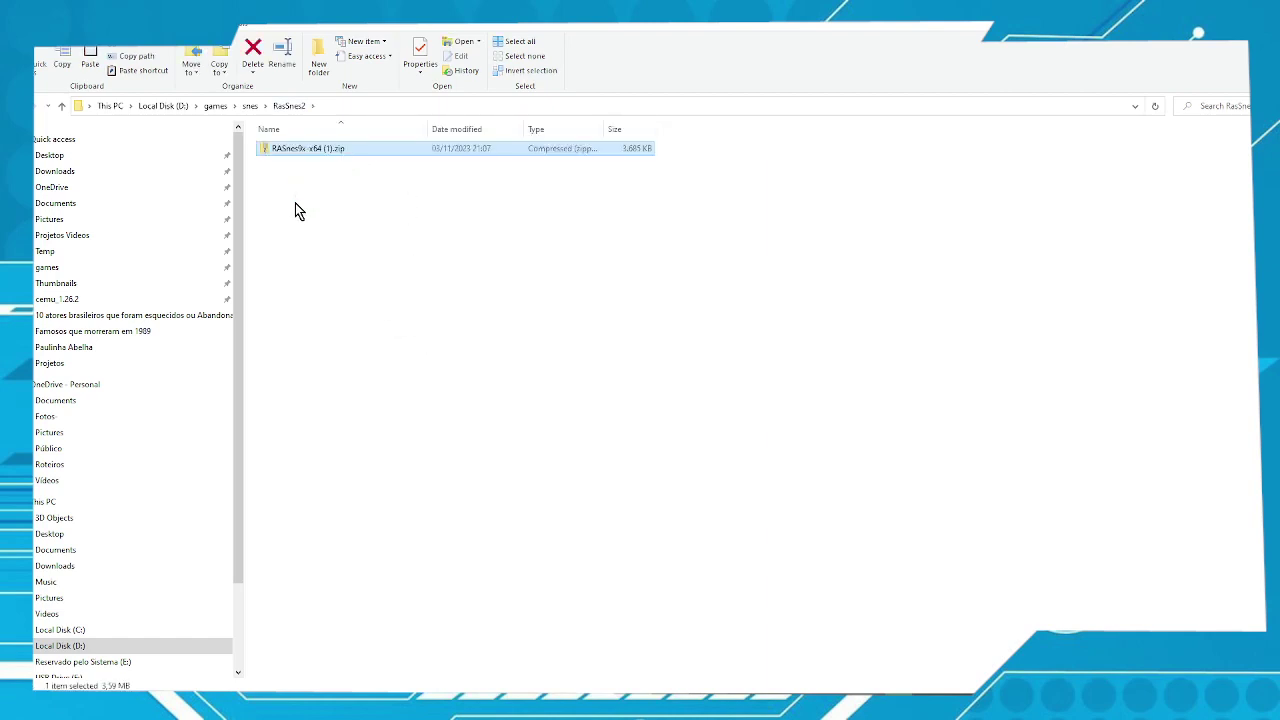
Open the RASnes9x-x64 (1).zip archive in the RasSnes2 folder with File Explorer
right_click(296, 150)
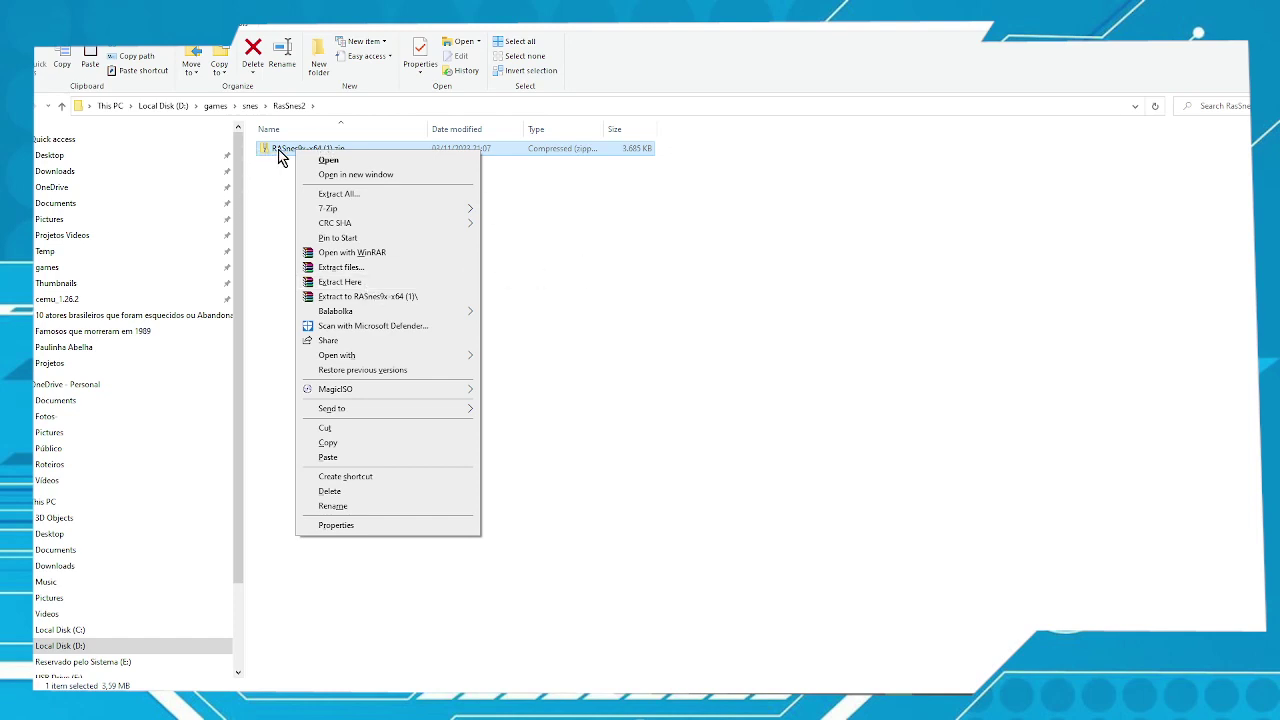
key(m)
key(Return)
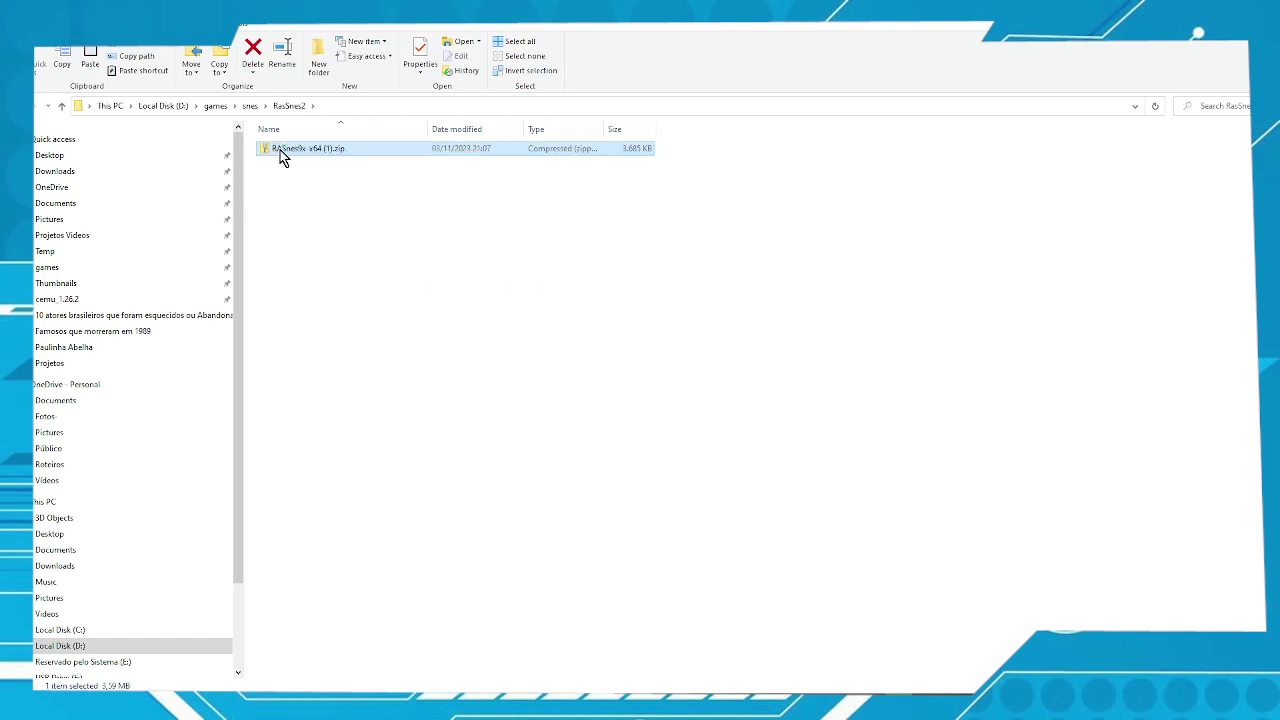
double_click(281, 150)
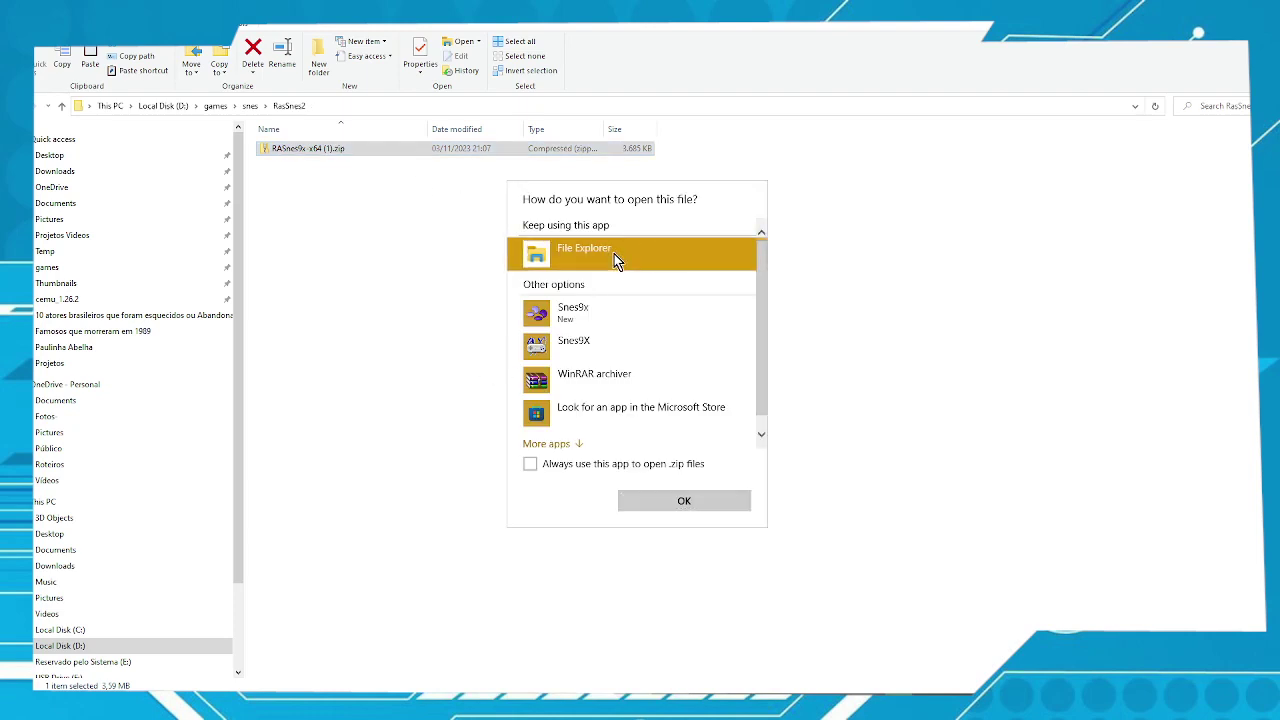
click(687, 503)
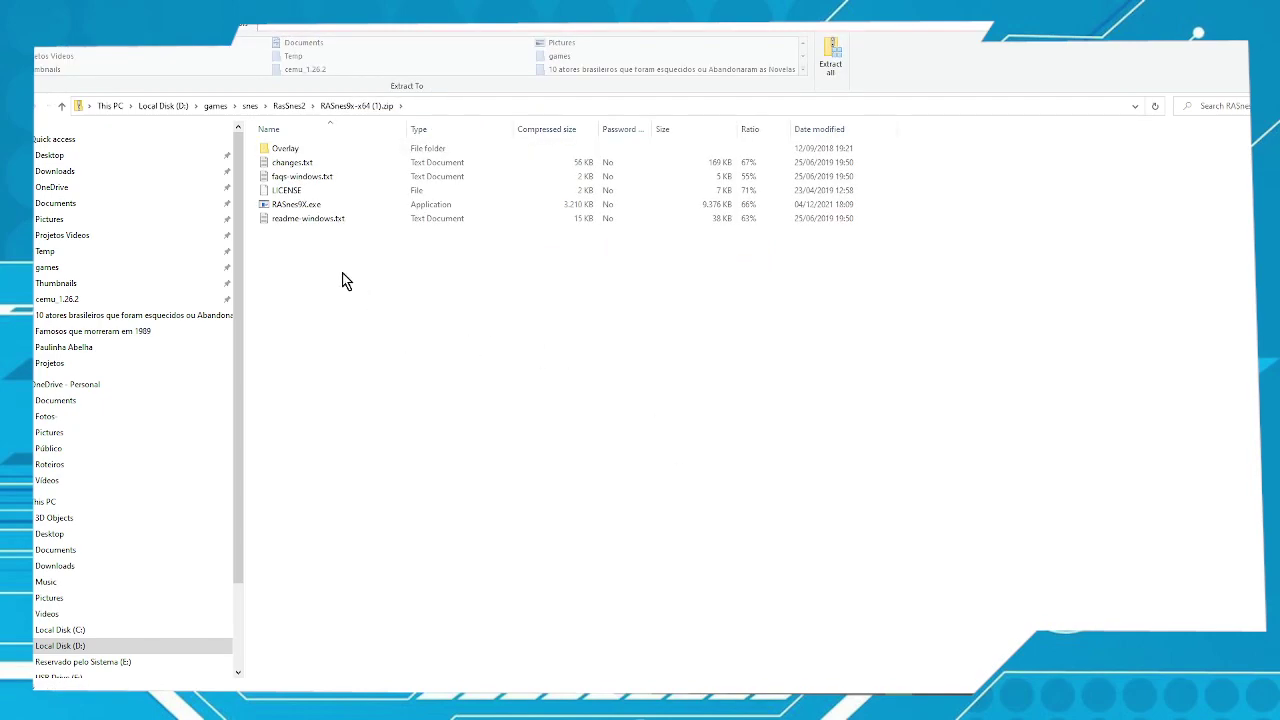
Copy all files and the Overlay folder out of the archive into the RasSnes2 folder
drag(395, 325, 272, 145)
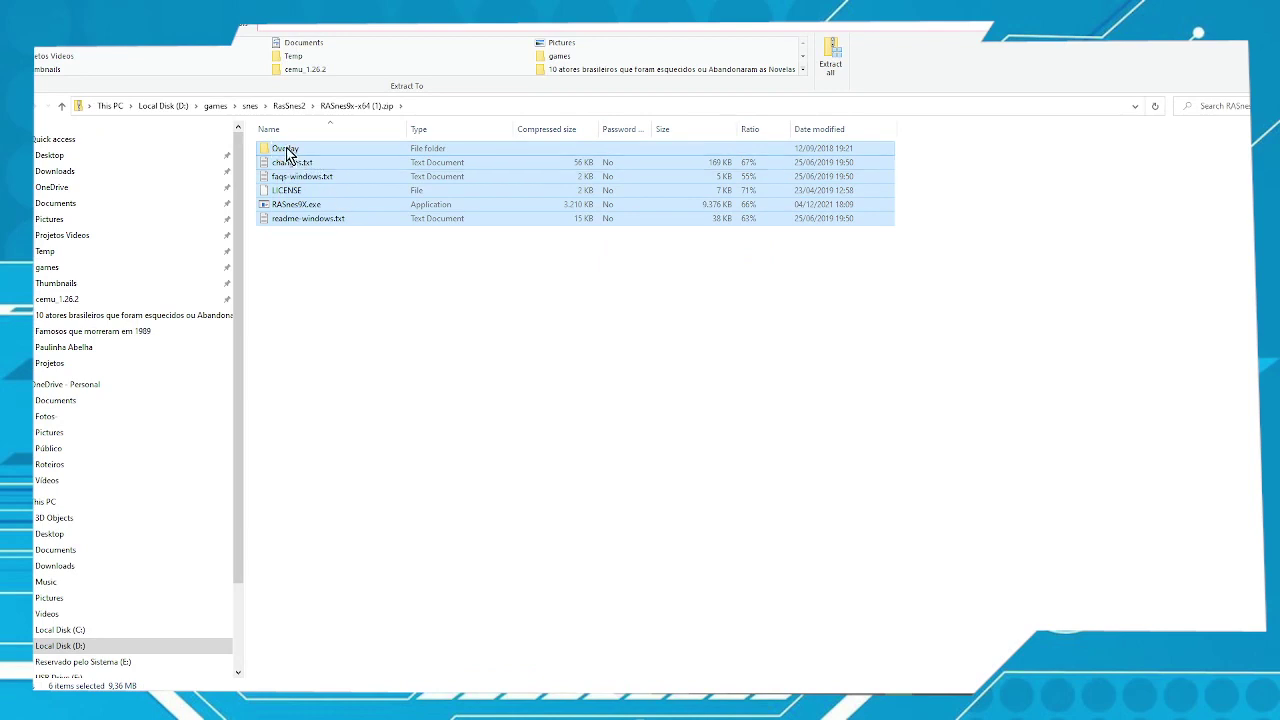
right_click(287, 150)
click(289, 105)
right_click(320, 248)
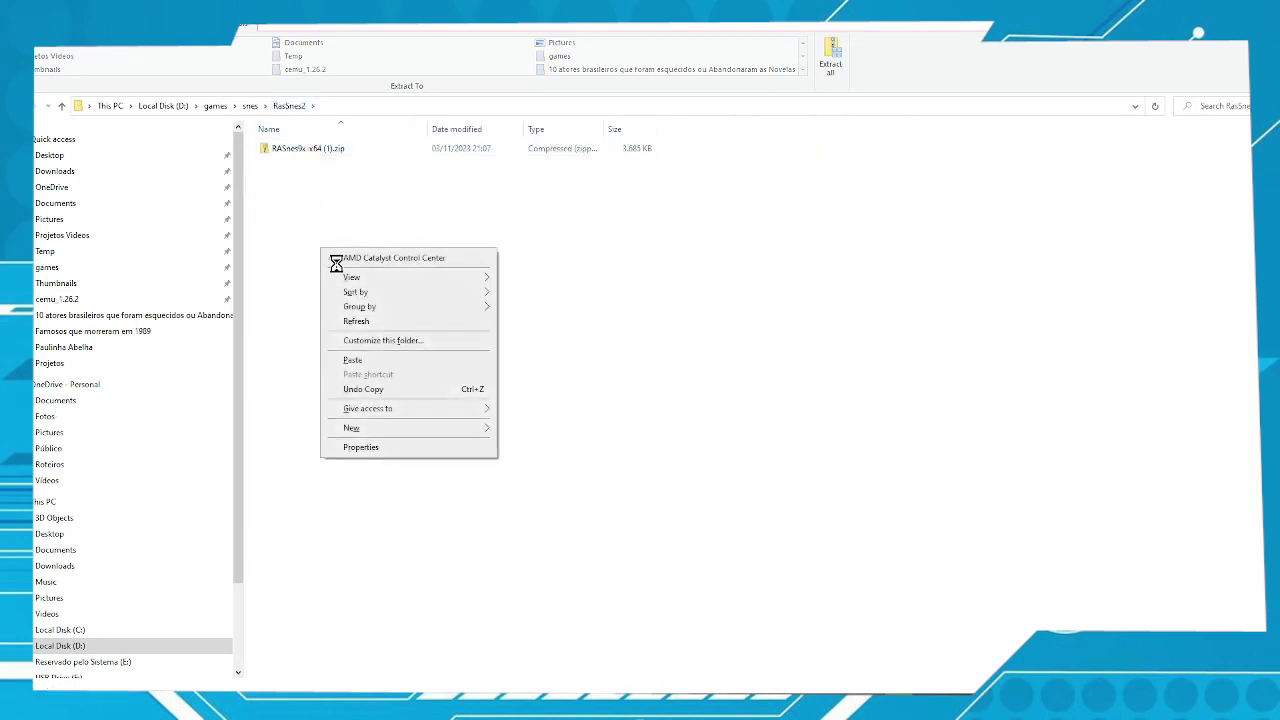
click(365, 362)
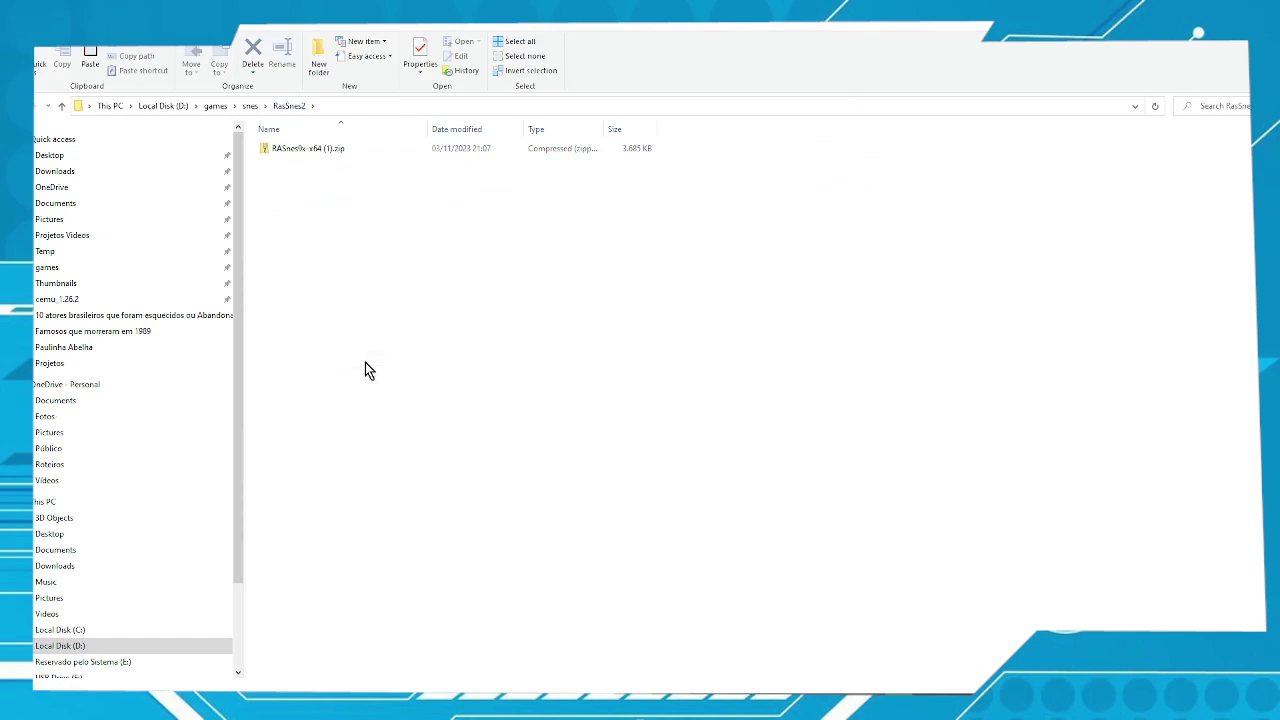
click(382, 312)
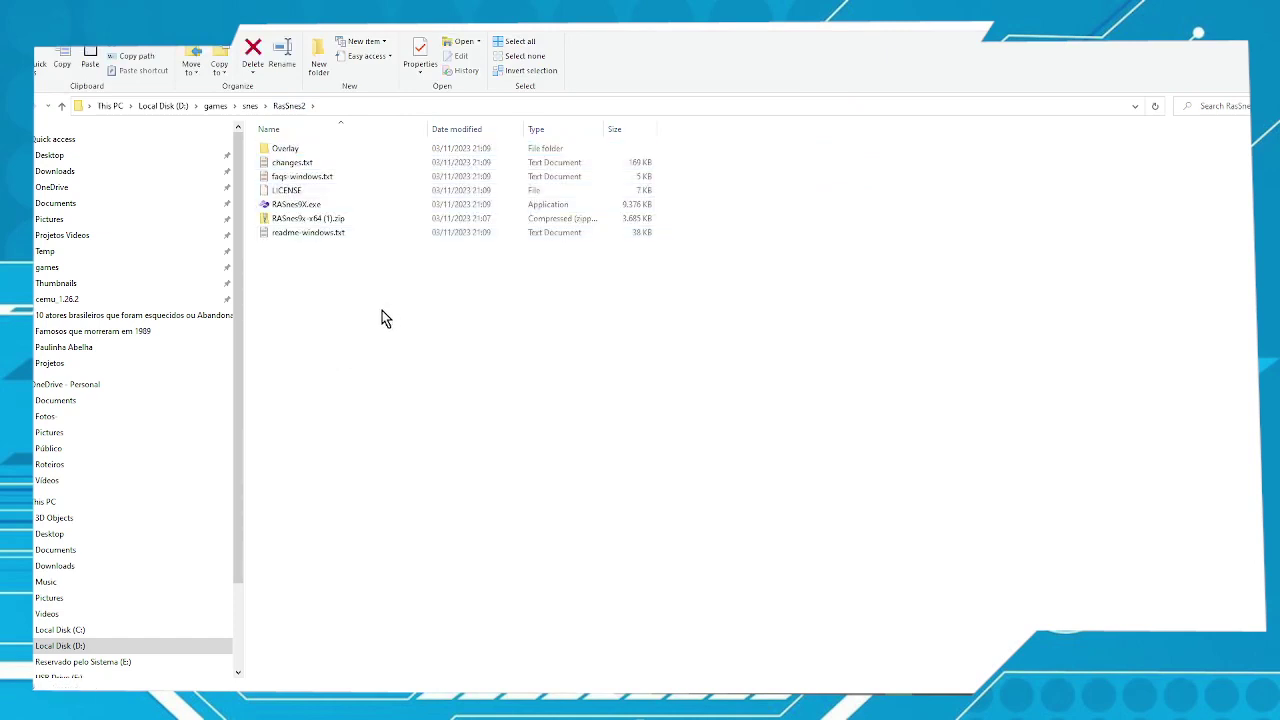
Delete the RASnes9x-x64 (1).zip archive from the RasSnes2 folder
click(342, 219)
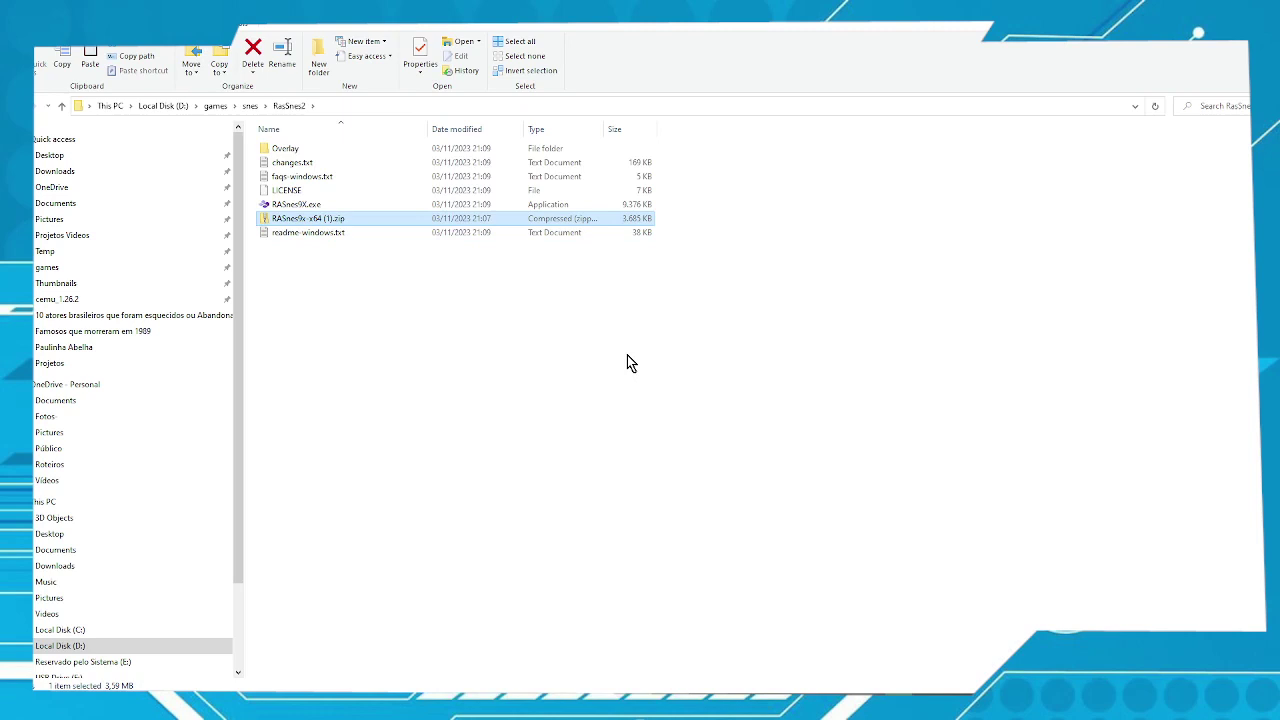
key(Delete)
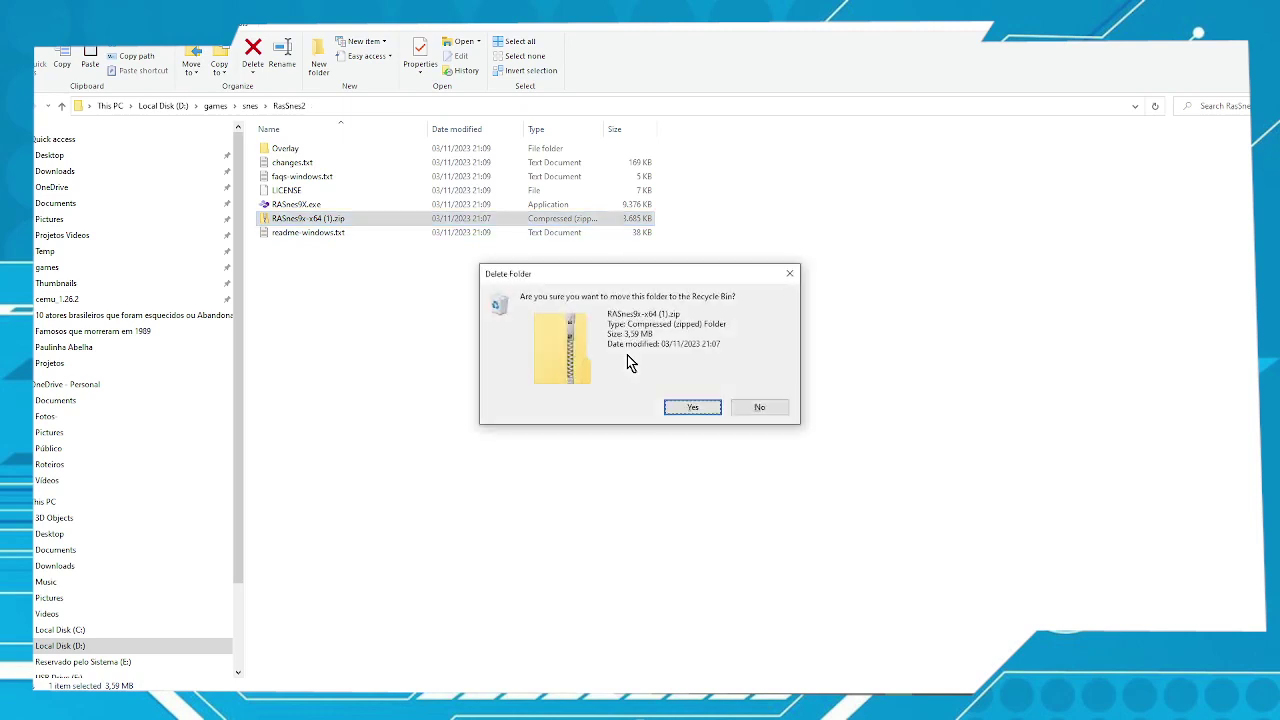
key(Return)
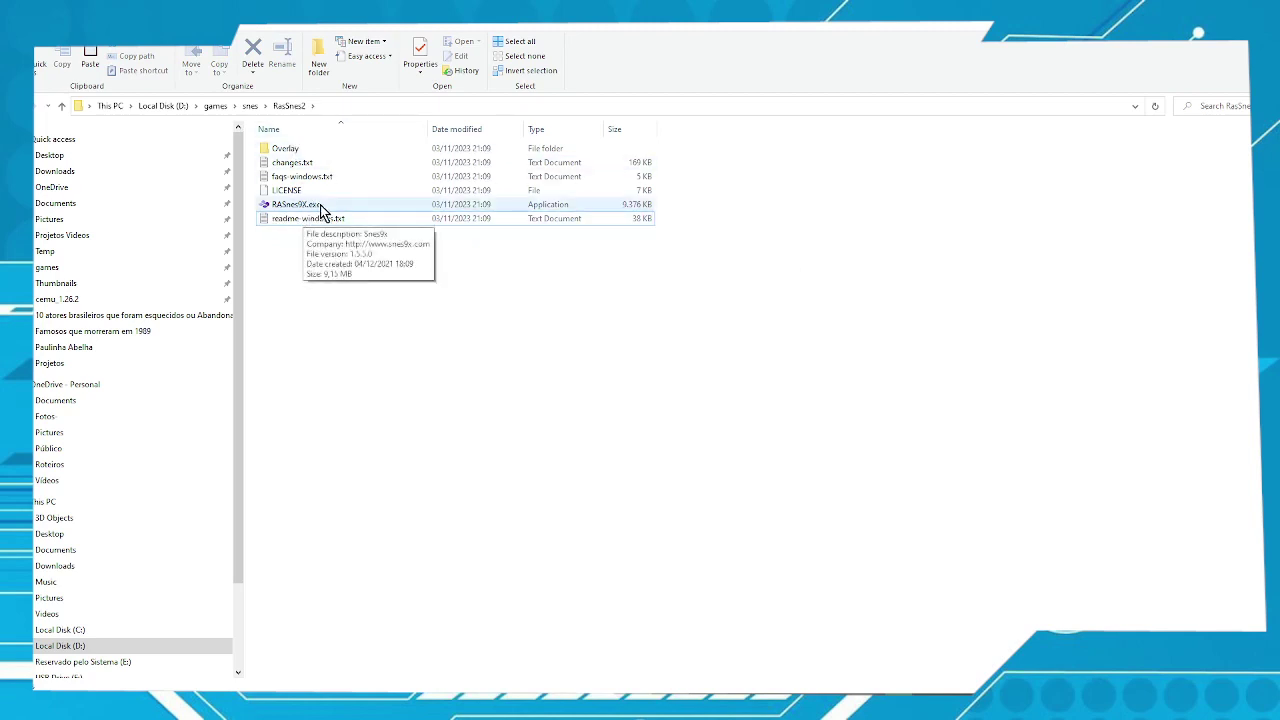
Launch RASnes9X.exe, allowing it past Microsoft Defender SmartScreen, and install the RetroAchievements toolset
click(305, 210)
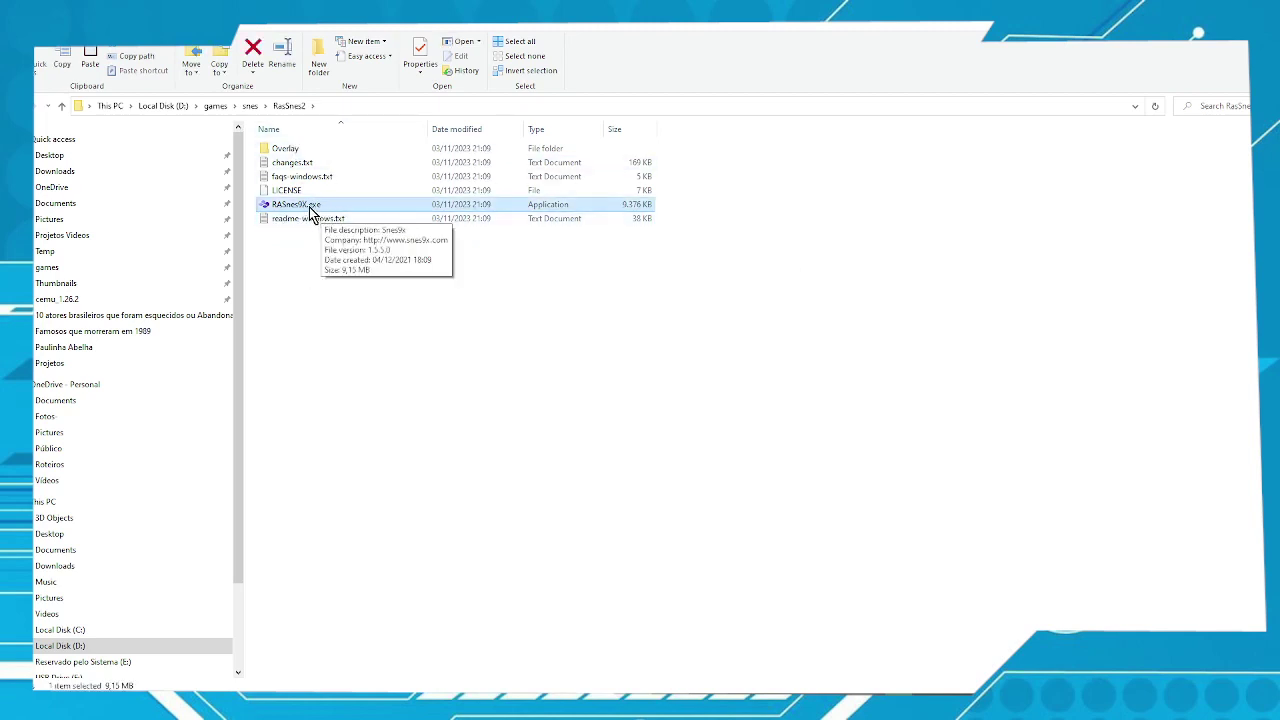
double_click(307, 208)
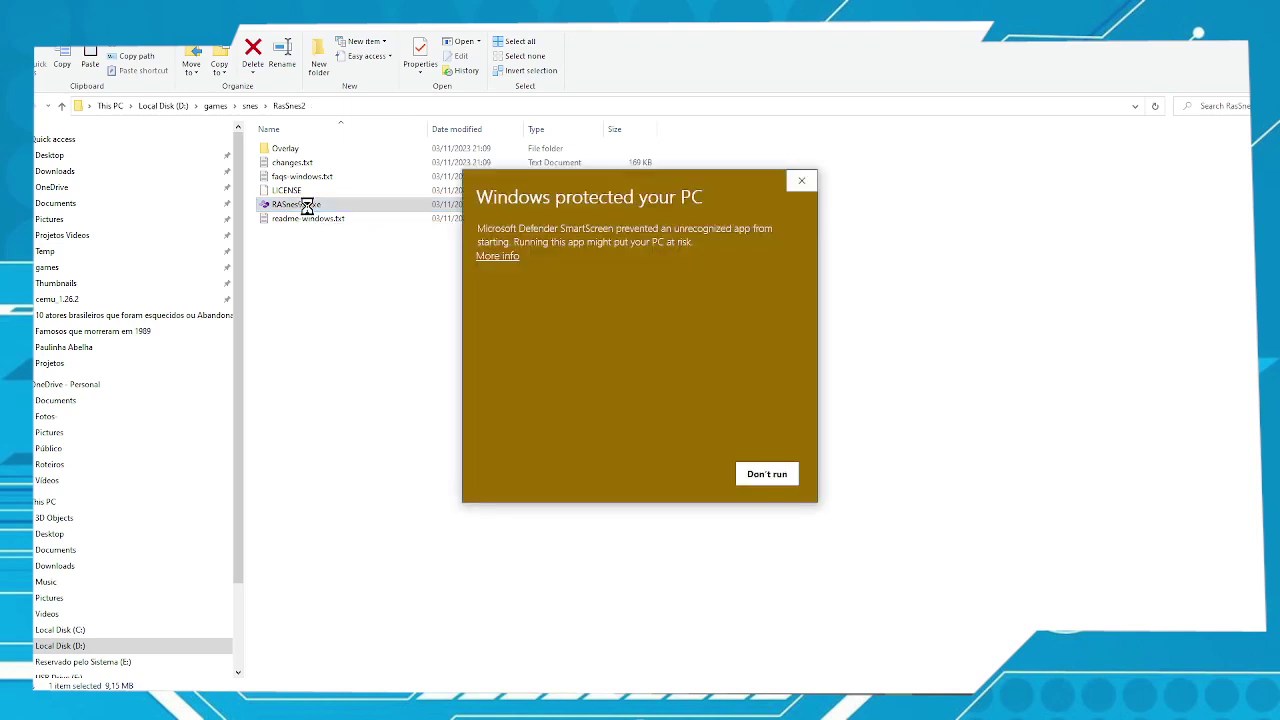
drag(560, 181, 474, 203)
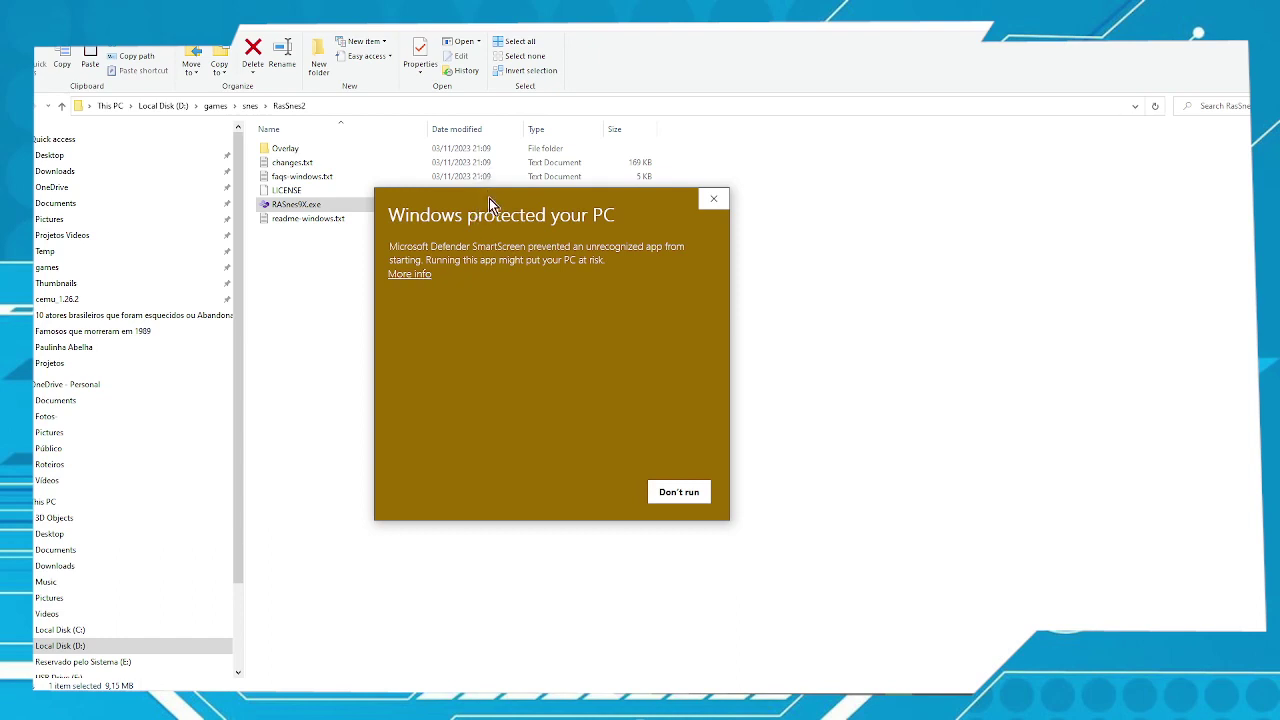
drag(513, 195, 496, 187)
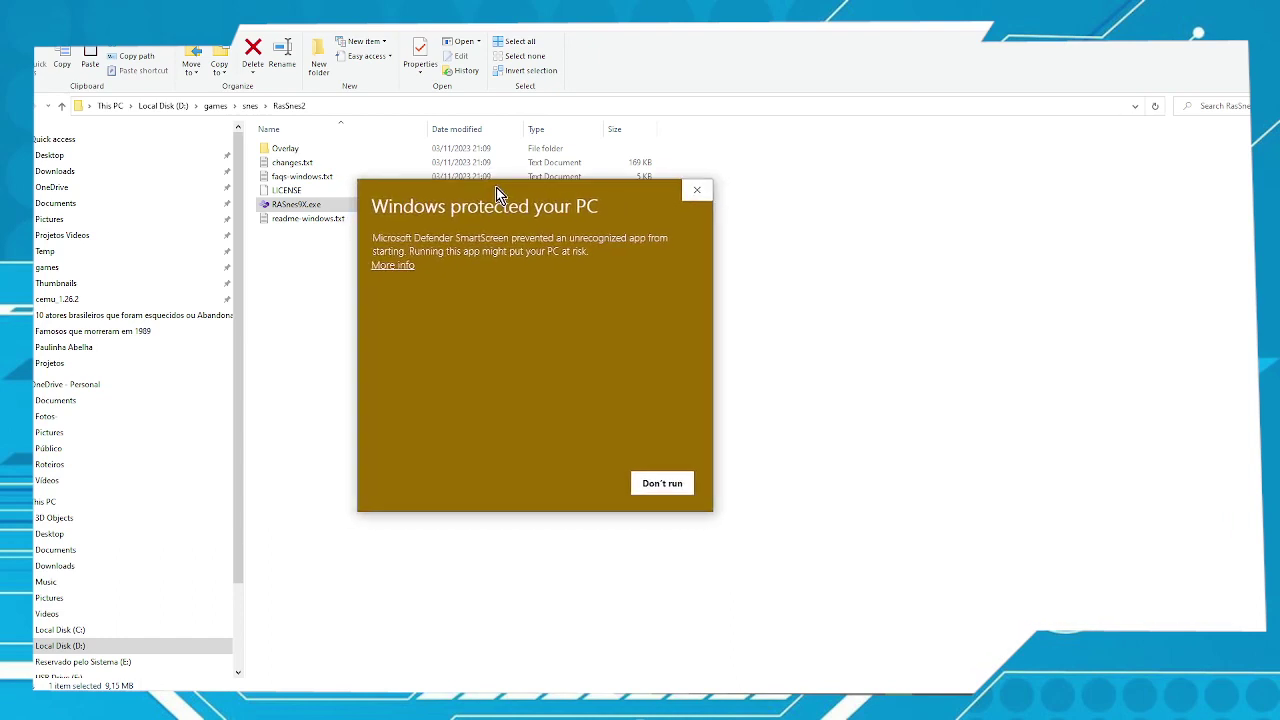
click(391, 266)
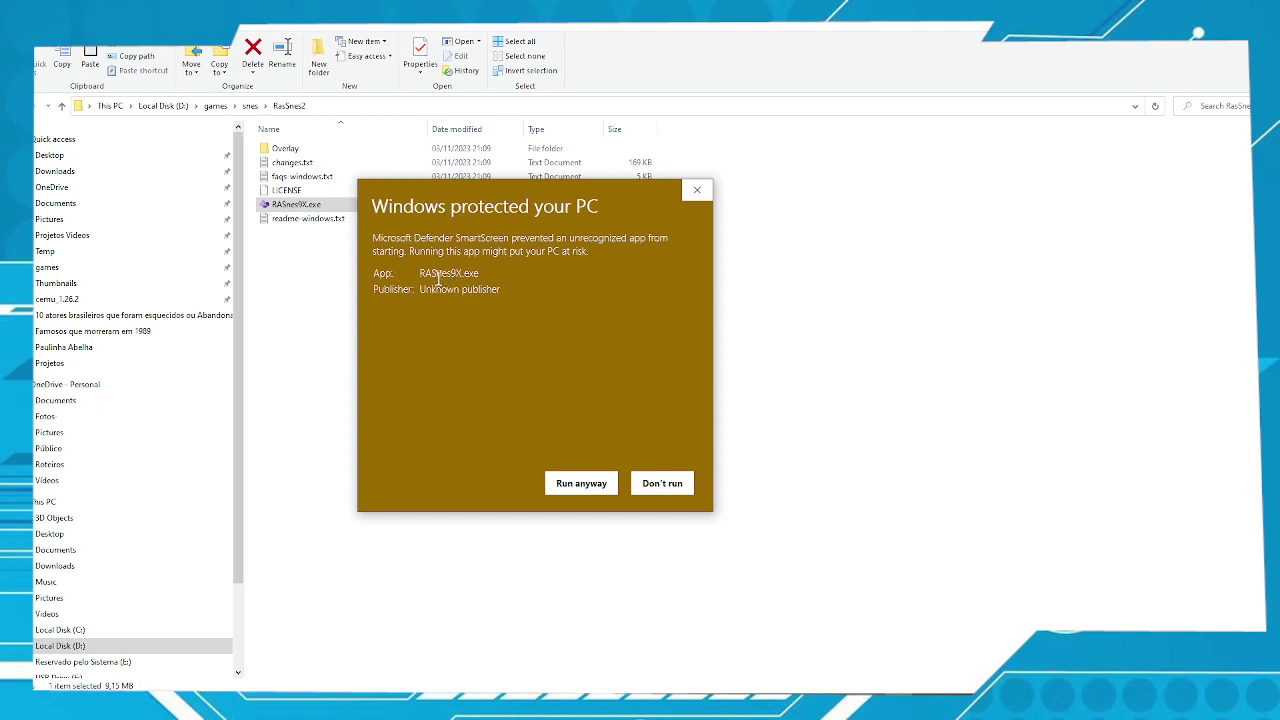
drag(488, 195, 537, 208)
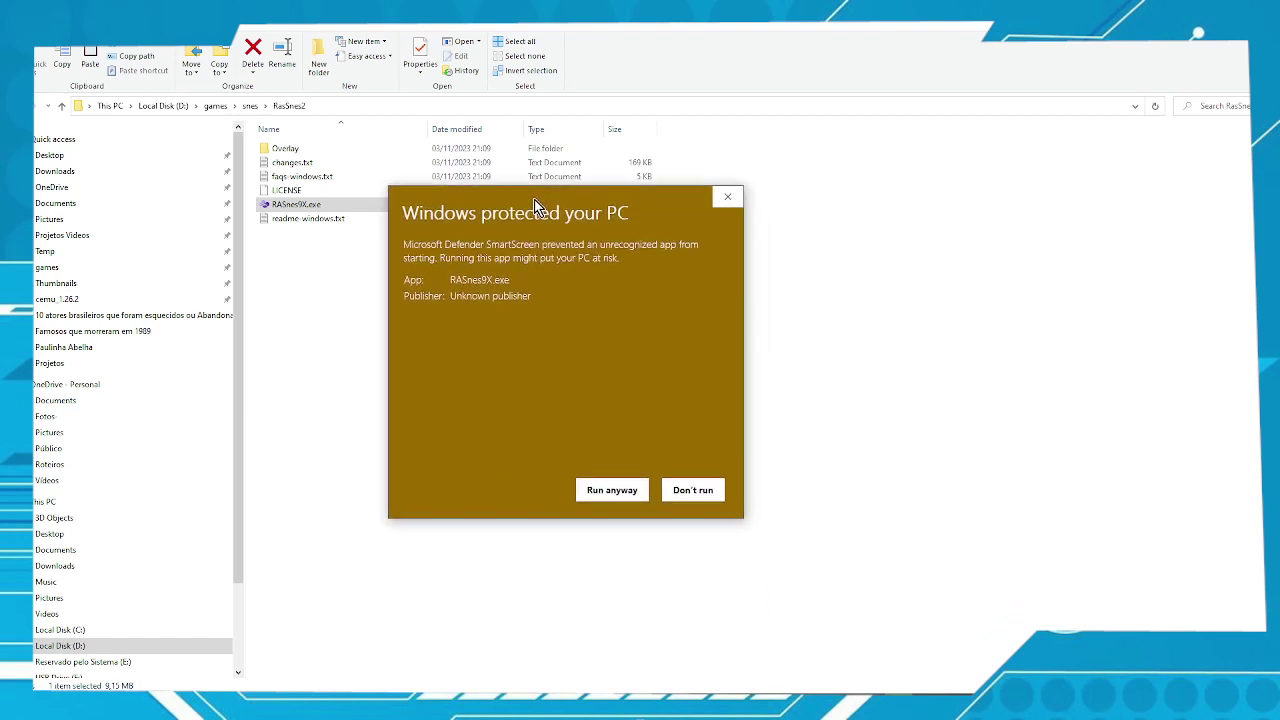
click(614, 494)
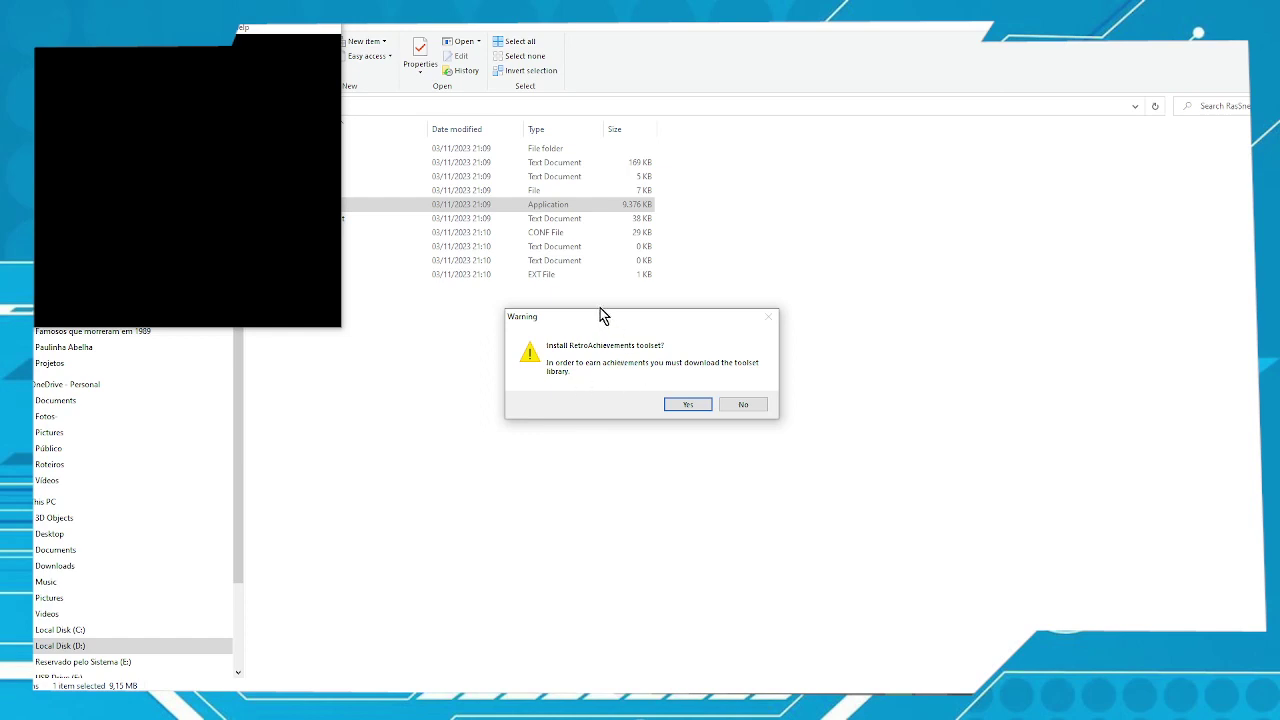
click(680, 404)
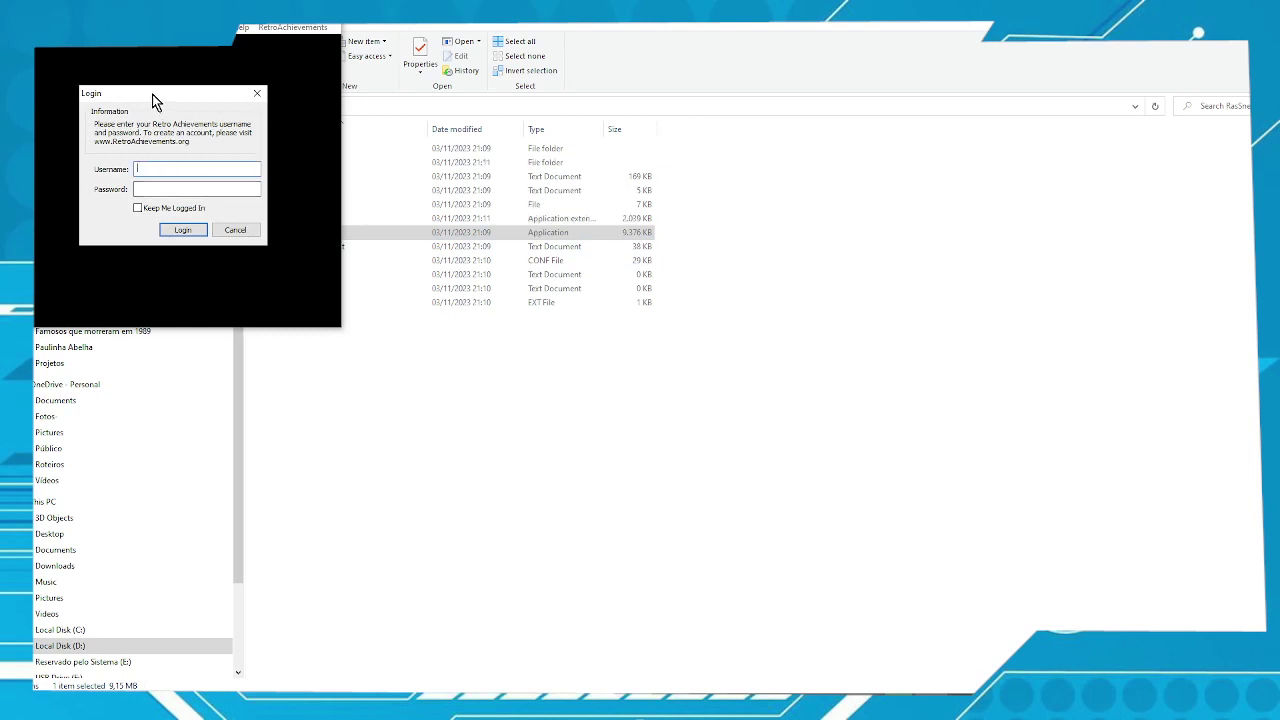
Log in to RetroAchievements with the account username and password, with Keep Me Logged In enabled
drag(152, 94, 483, 145)
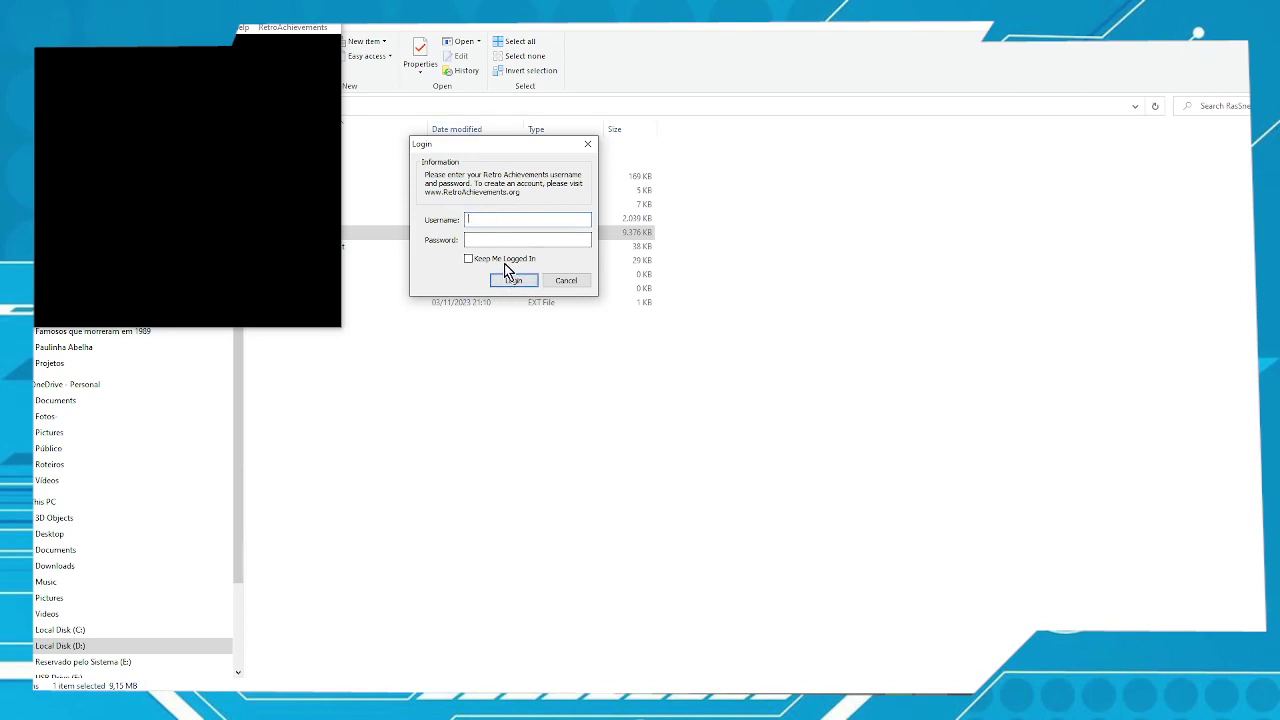
click(467, 259)
click(478, 219)
drag(474, 146, 408, 143)
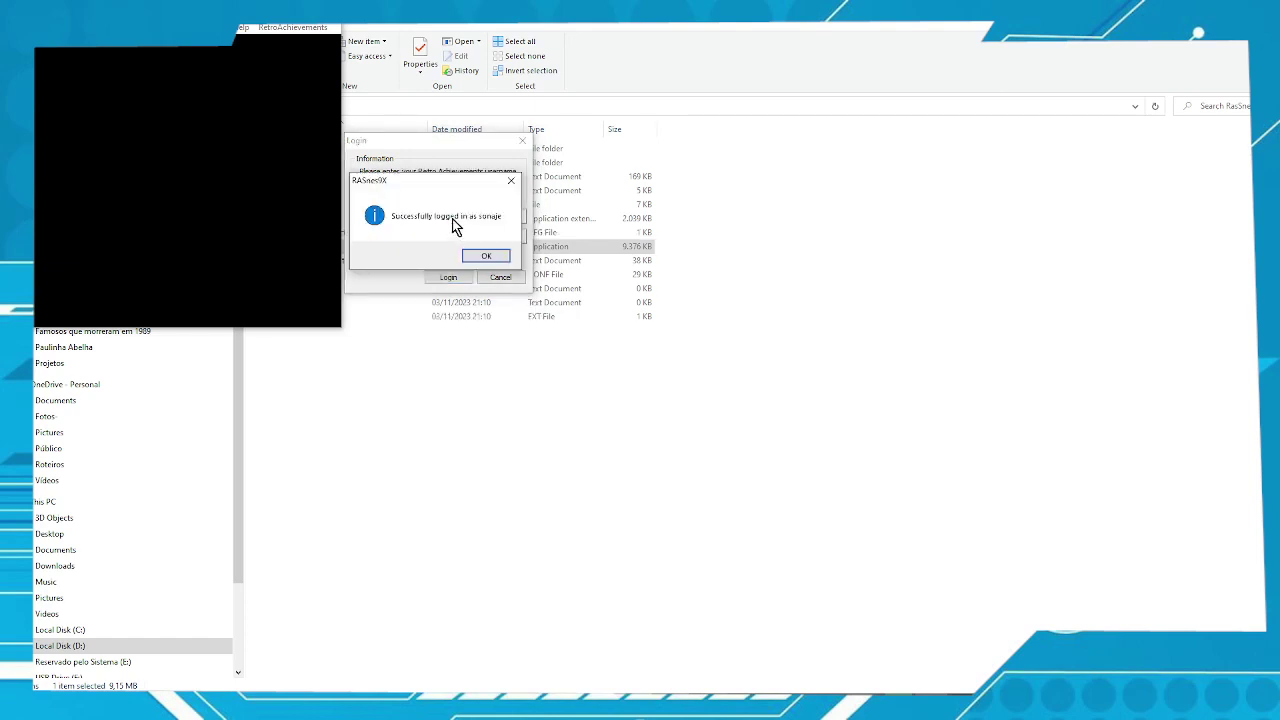
click(485, 259)
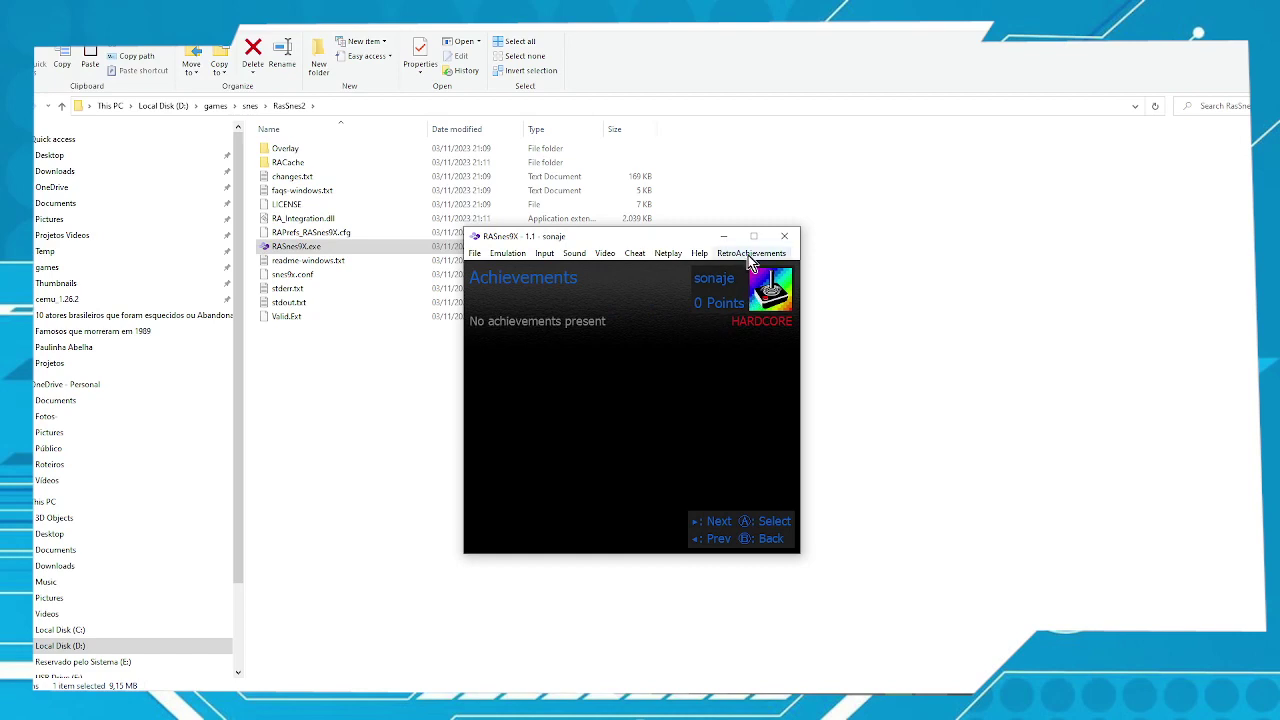
click(474, 253)
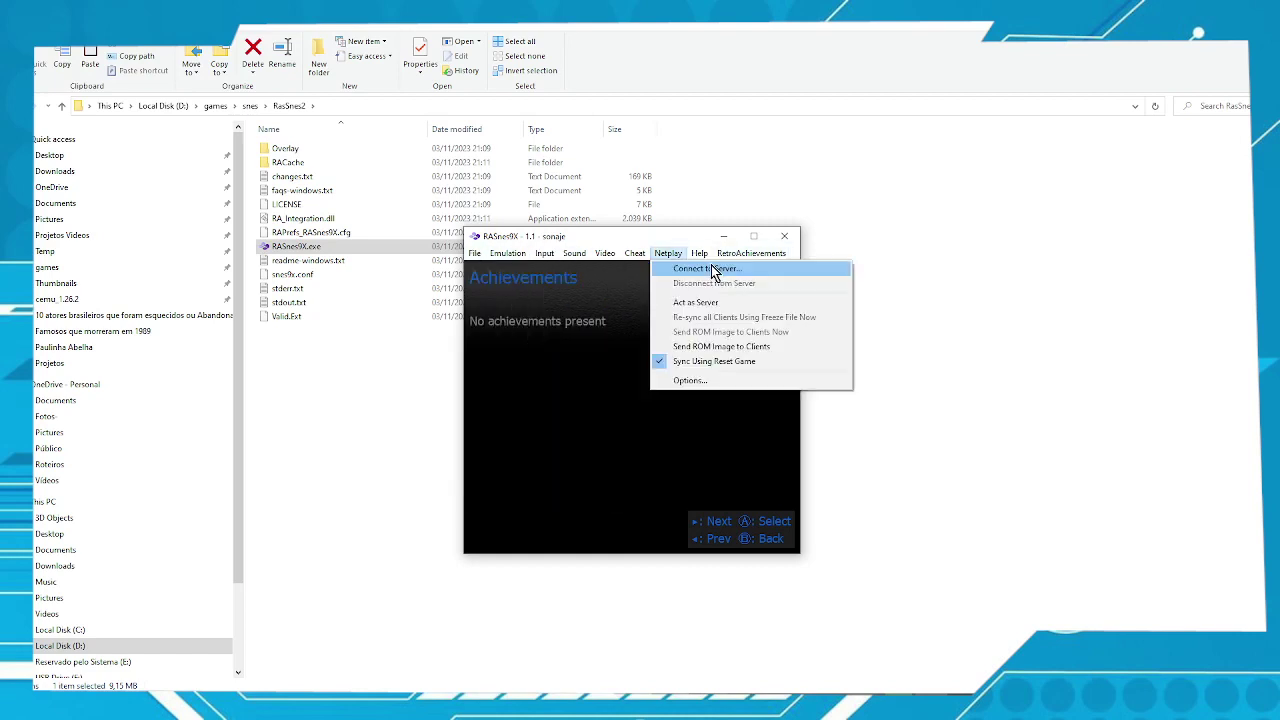
click(558, 380)
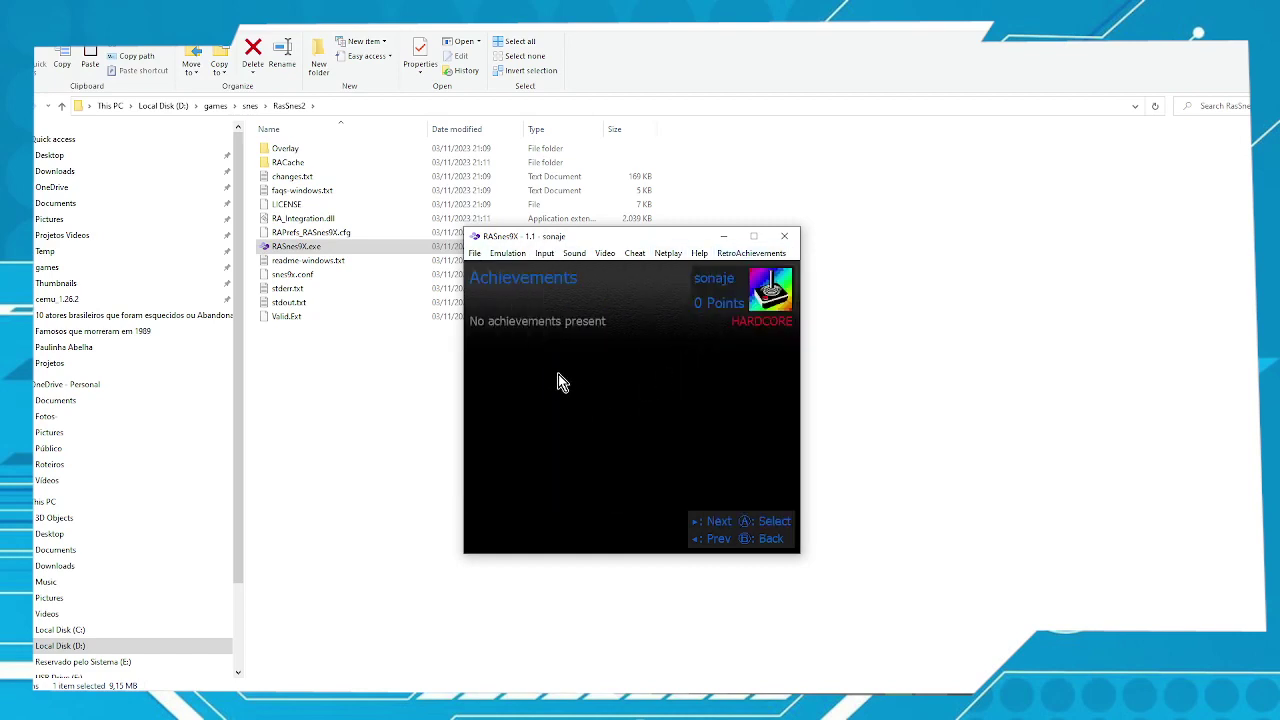
click(749, 255)
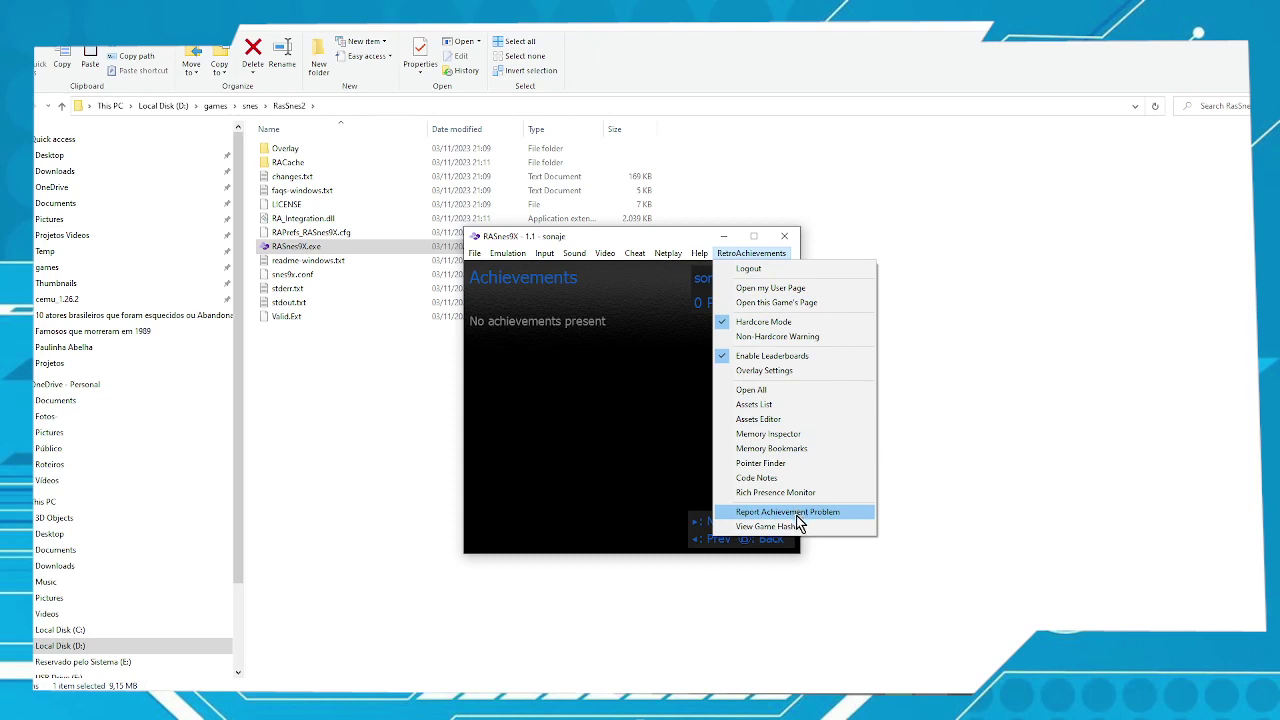
click(676, 239)
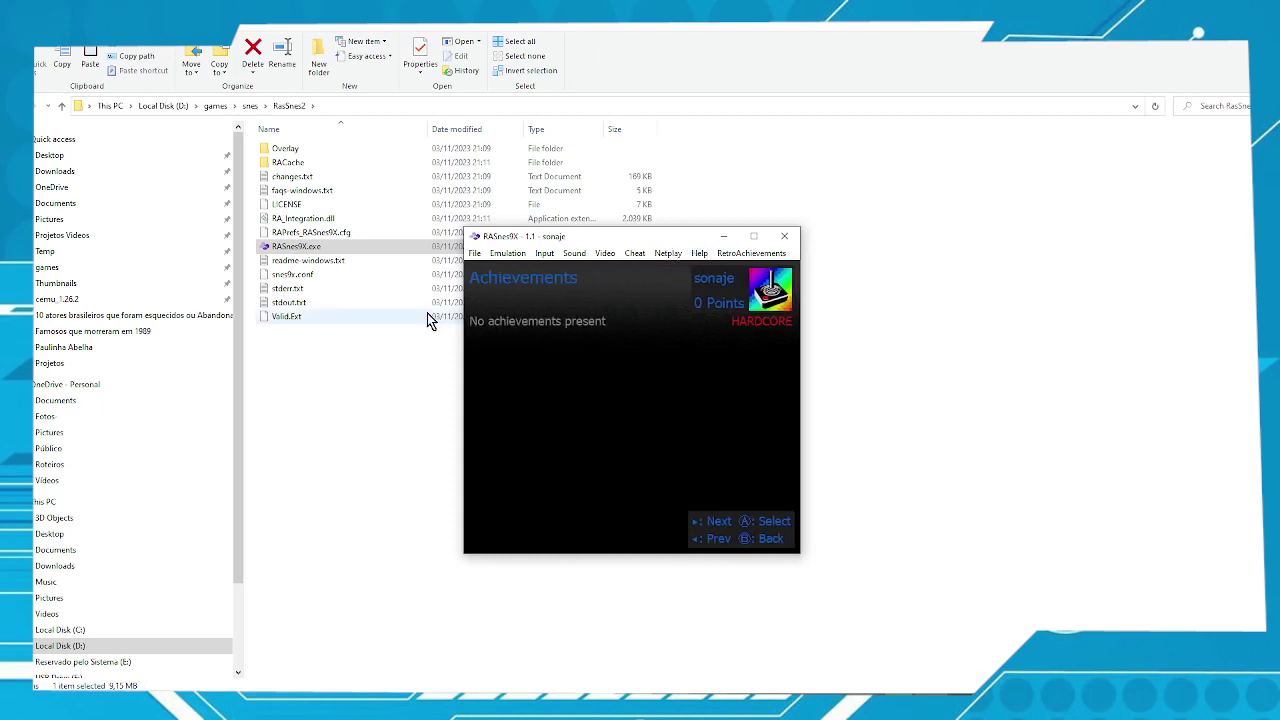
drag(591, 241, 500, 209)
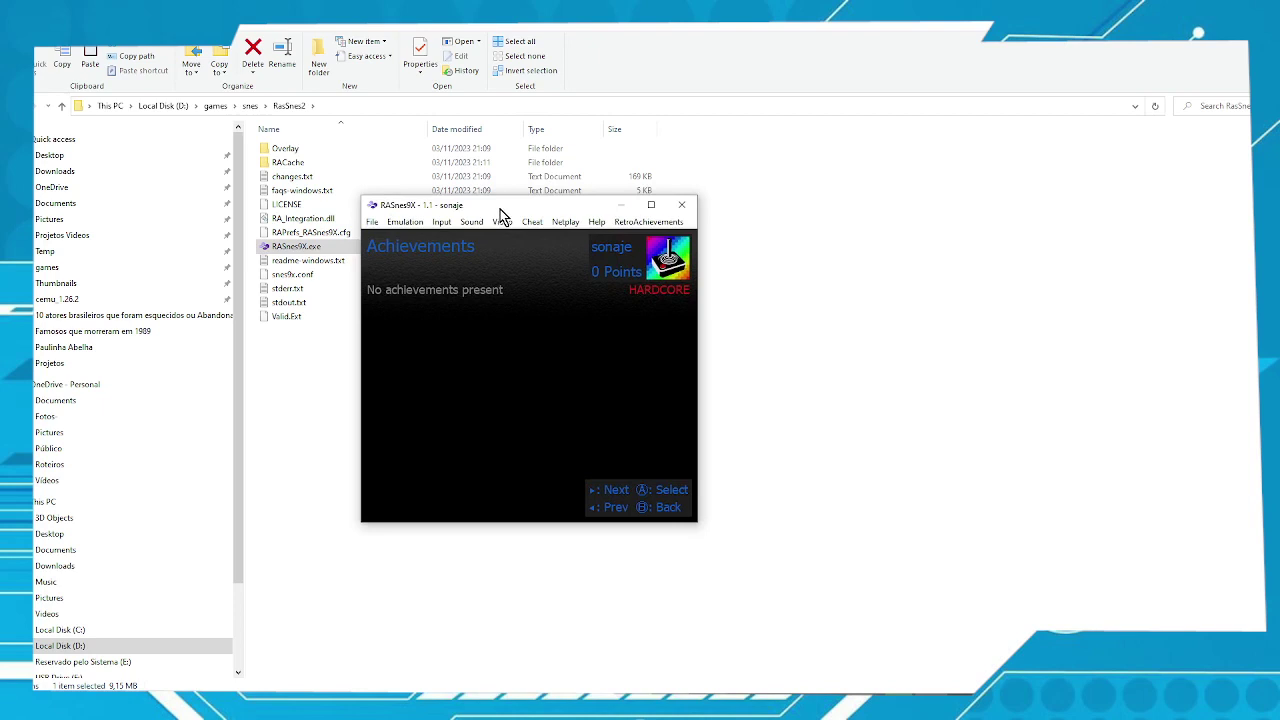
drag(500, 209, 407, 149)
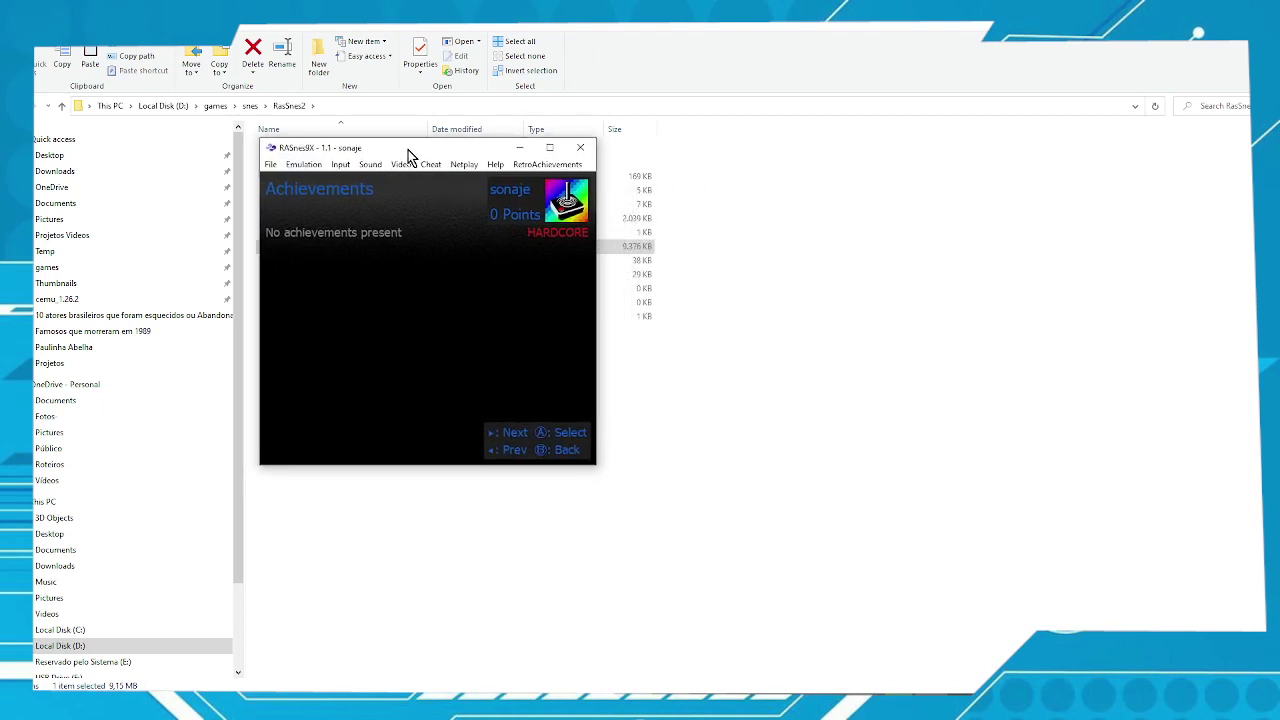